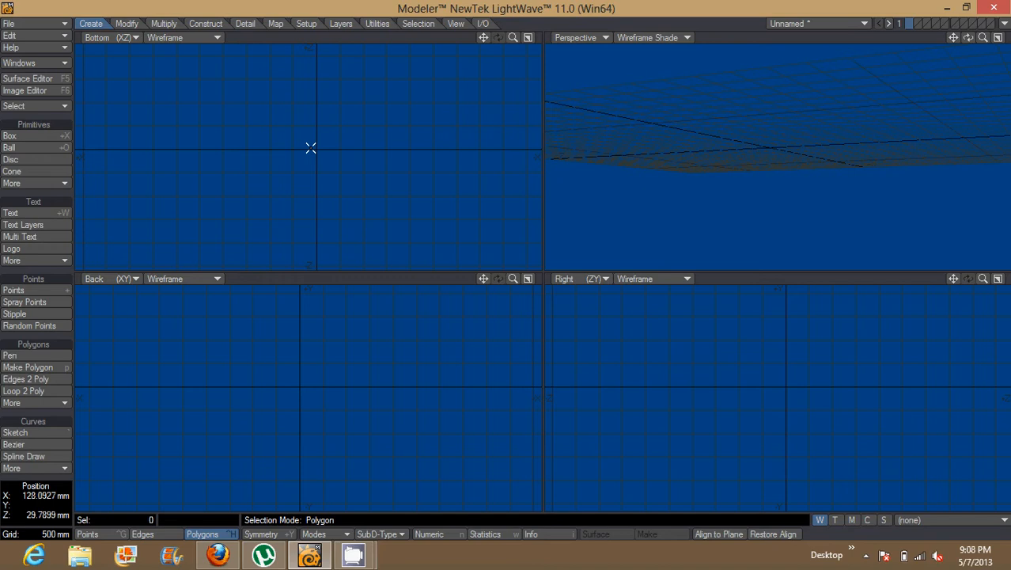
Cycle the selection mode repeatedly through points, edges and polygons
{"action": "key", "text": "ctrl+g"}
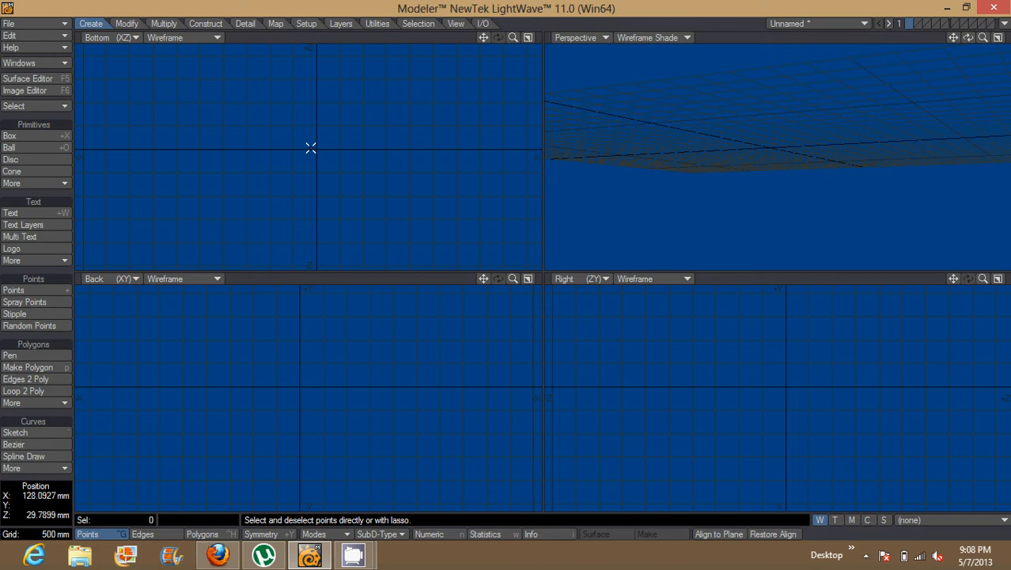
{"action": "key", "text": "ctrl+h"}
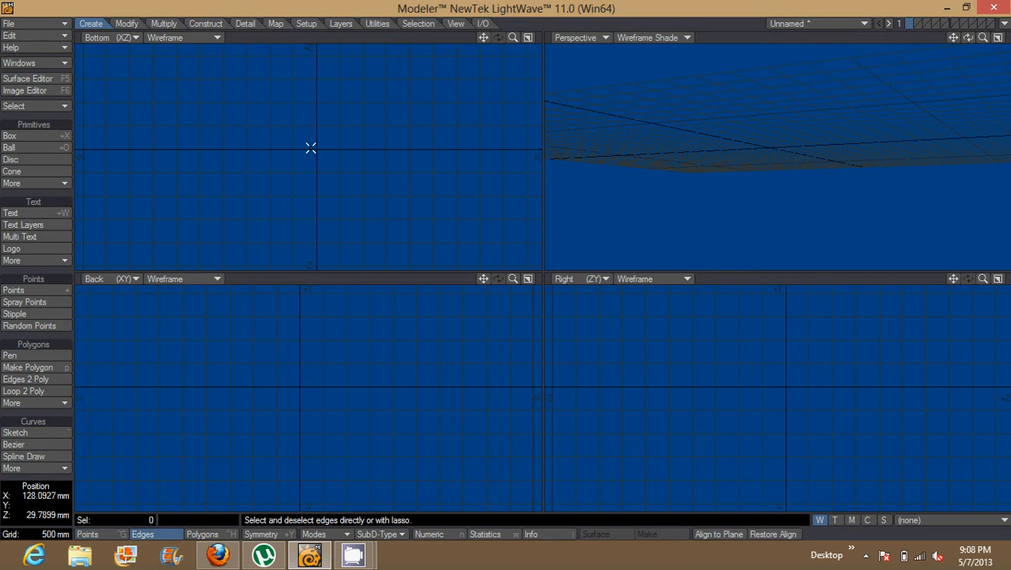
{"action": "key", "text": "ctrl+h"}
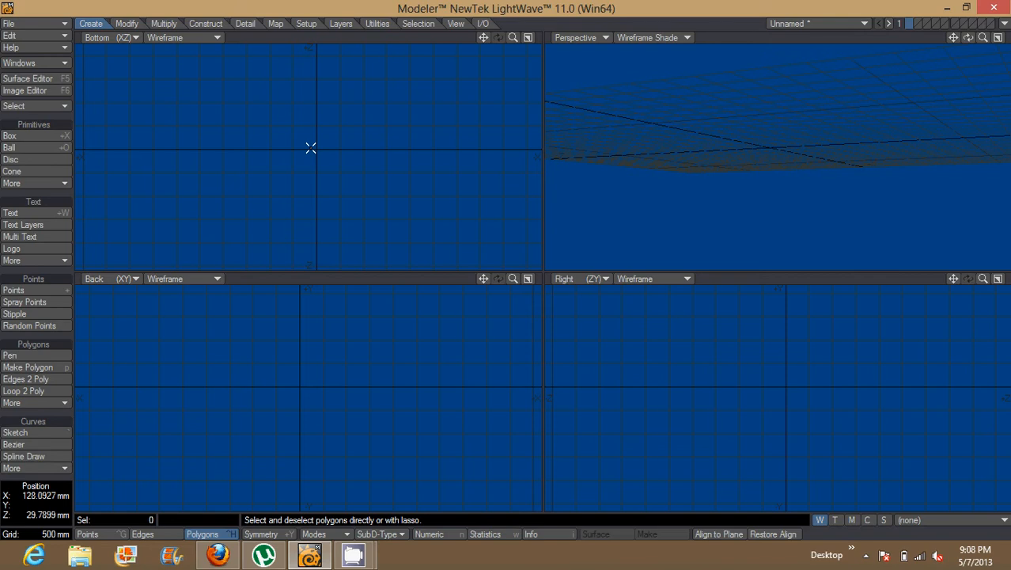
{"action": "key", "text": "ctrl+g"}
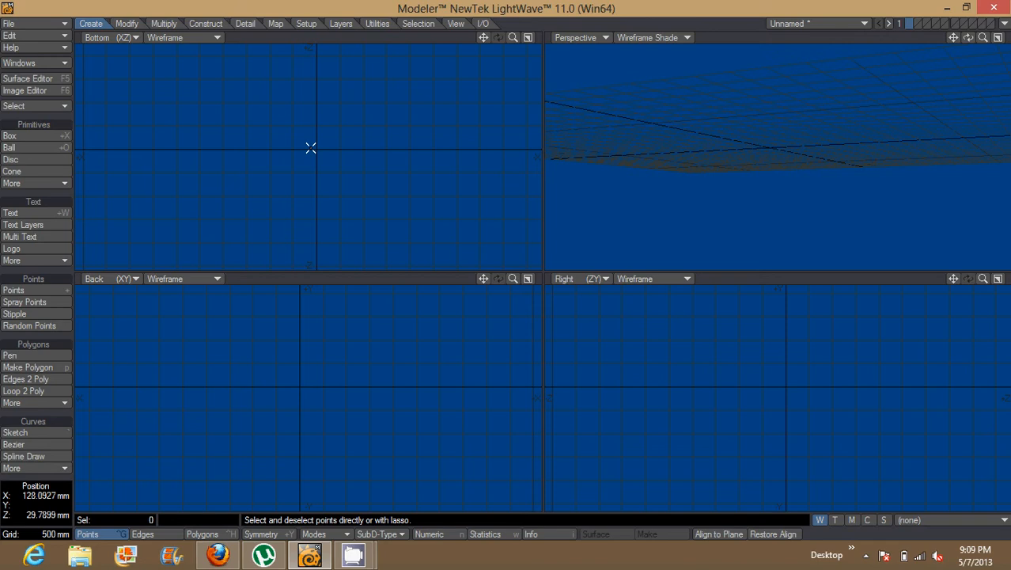
{"action": "key", "text": "space"}
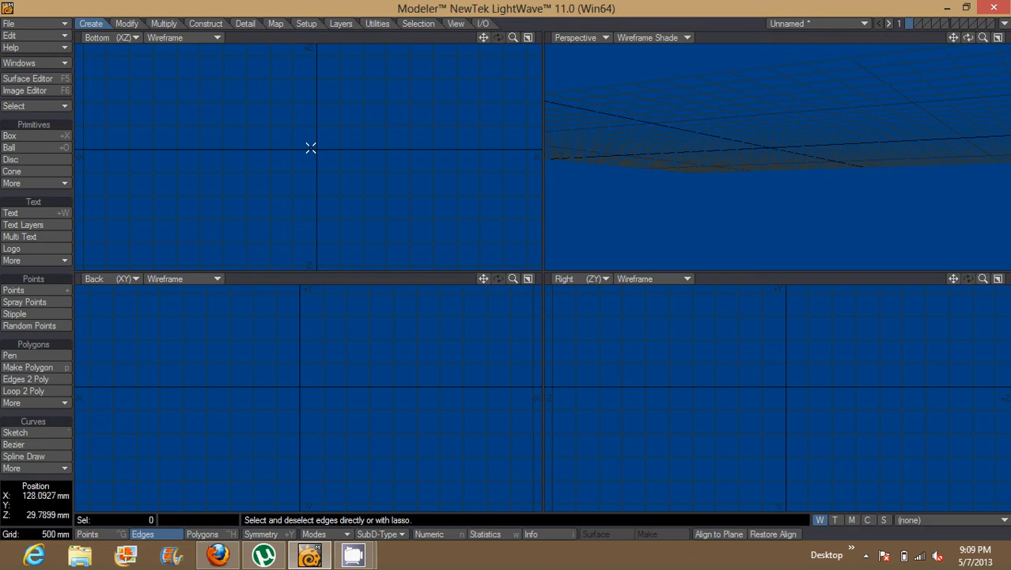
{"action": "key", "text": "space"}
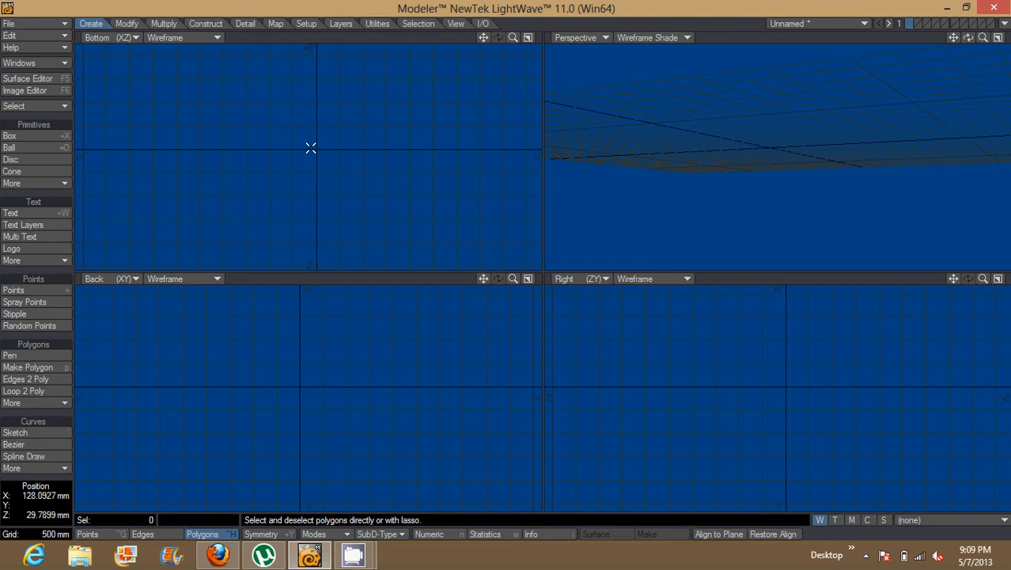
{"action": "key", "text": "ctrl+g"}
{"action": "key", "text": "ctrl+h"}
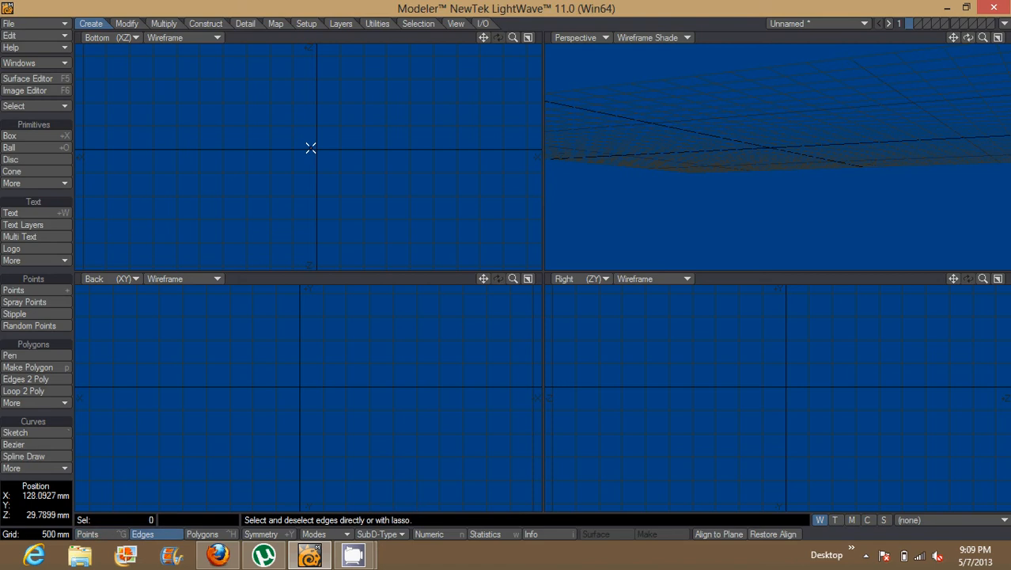
{"action": "key", "text": "ctrl+h"}
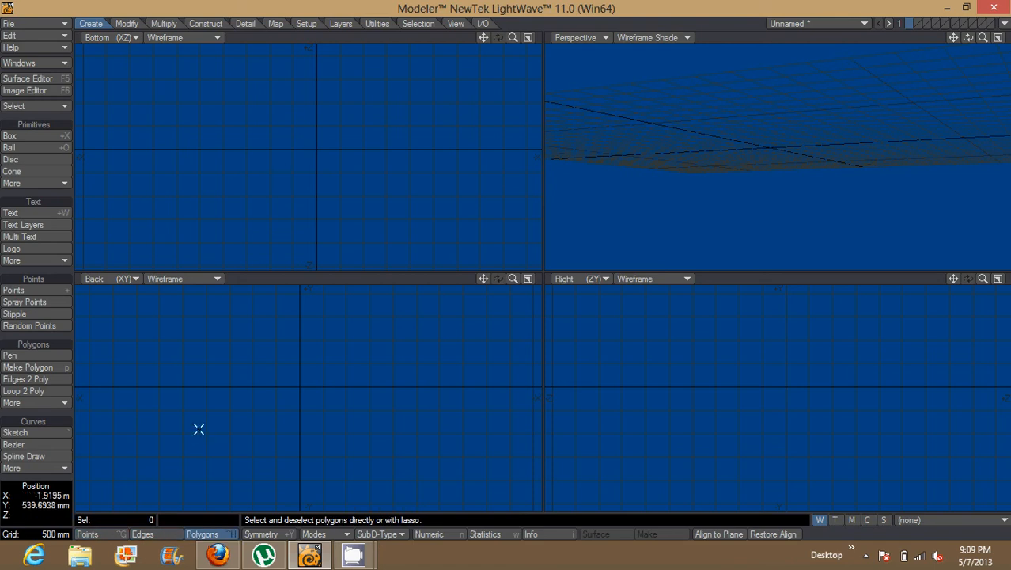
Run once more through the Points, Edges and Polygons selection modes and finish in Points mode
{"action": "left_click", "coordinate": [93, 538]}
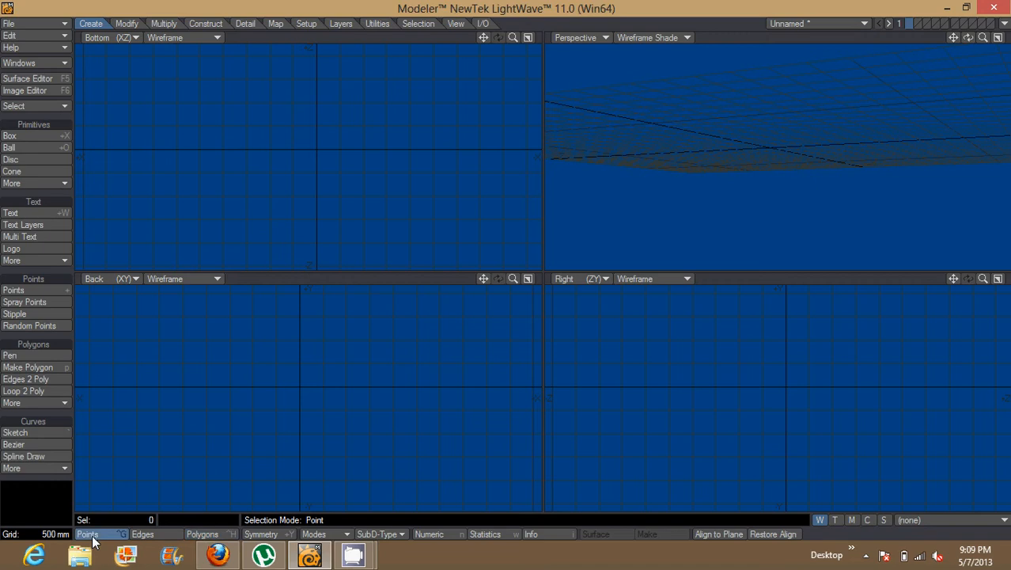
{"action": "left_click", "coordinate": [168, 540]}
{"action": "left_click", "coordinate": [197, 535]}
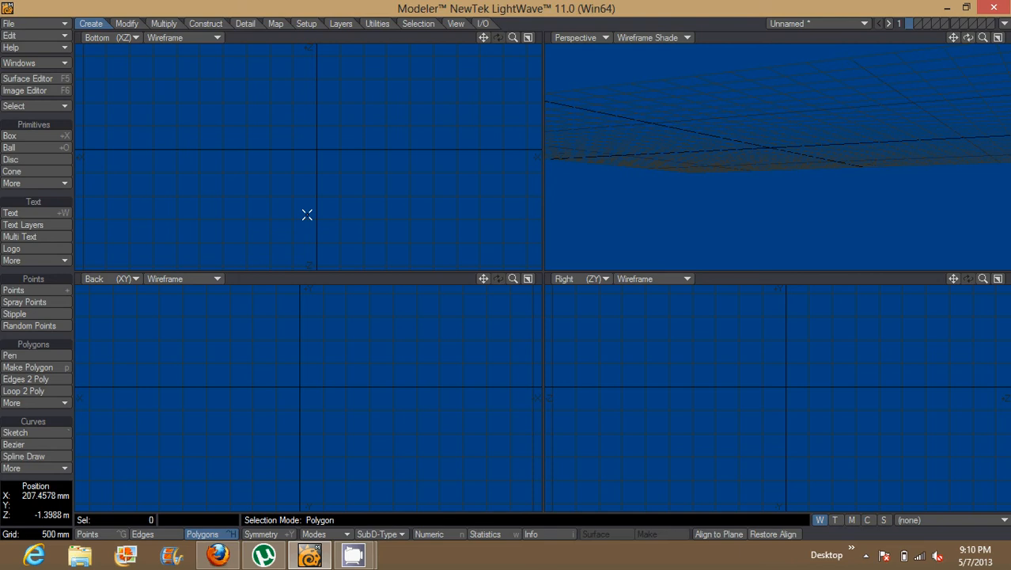
{"action": "key", "text": "ctrl+g"}
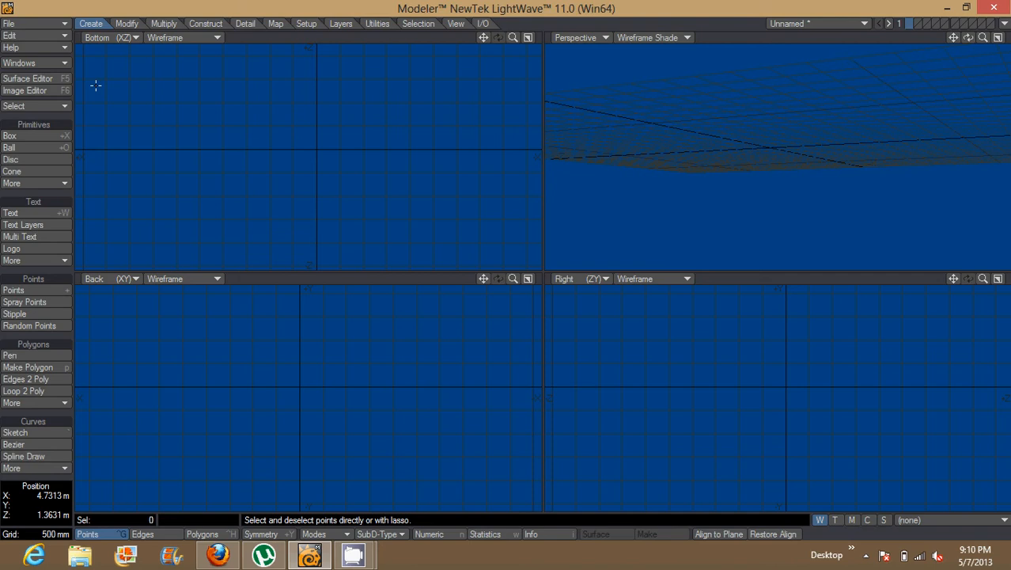
{"action": "left_click", "coordinate": [124, 23]}
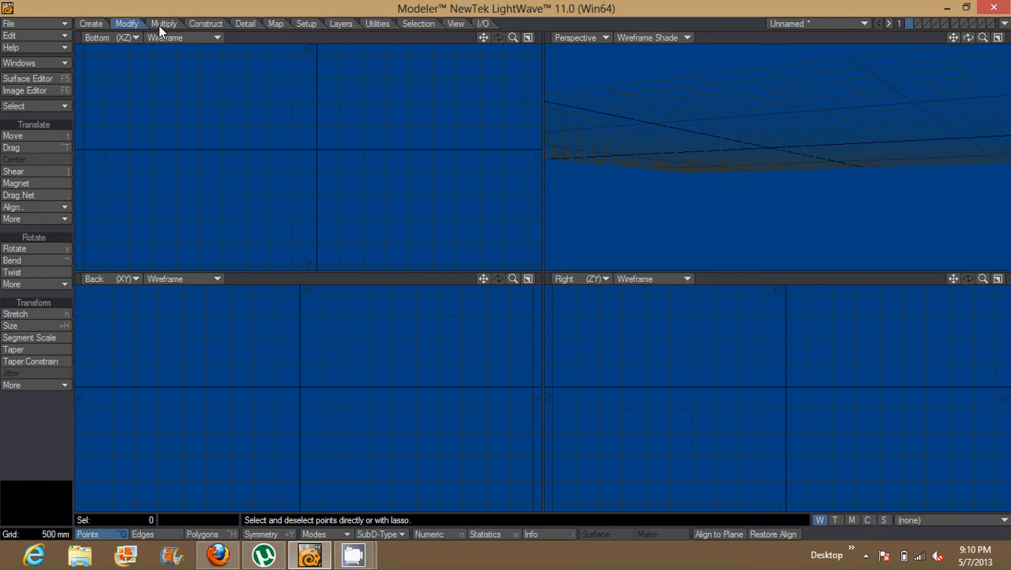
{"action": "left_click", "coordinate": [159, 25]}
{"action": "left_click", "coordinate": [202, 24]}
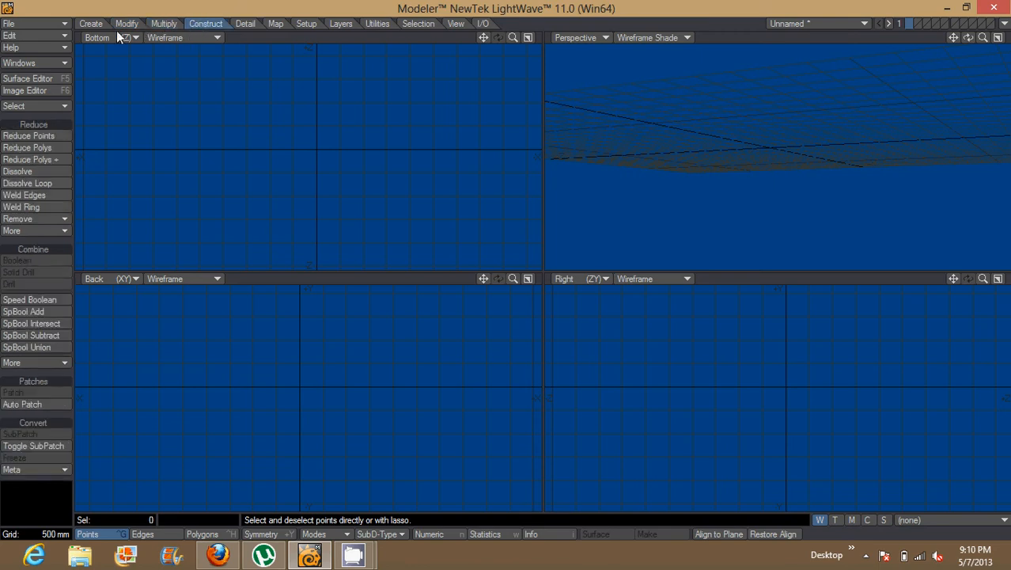
{"action": "left_click", "coordinate": [94, 24]}
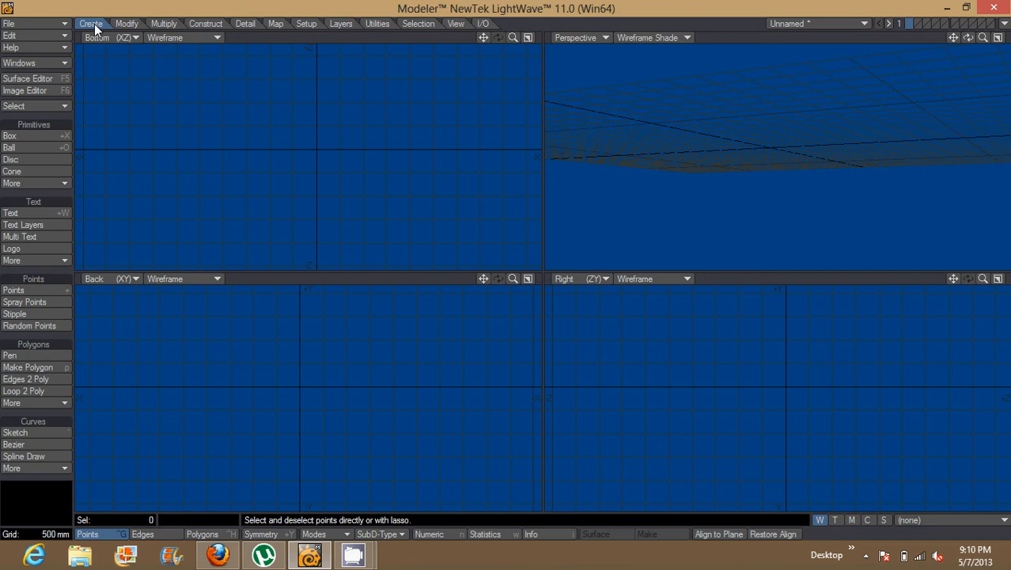
Draw a box near the origin, about three by two grid squares in the Bottom view and about two squares tall in the Back view
{"action": "left_click", "coordinate": [36, 137]}
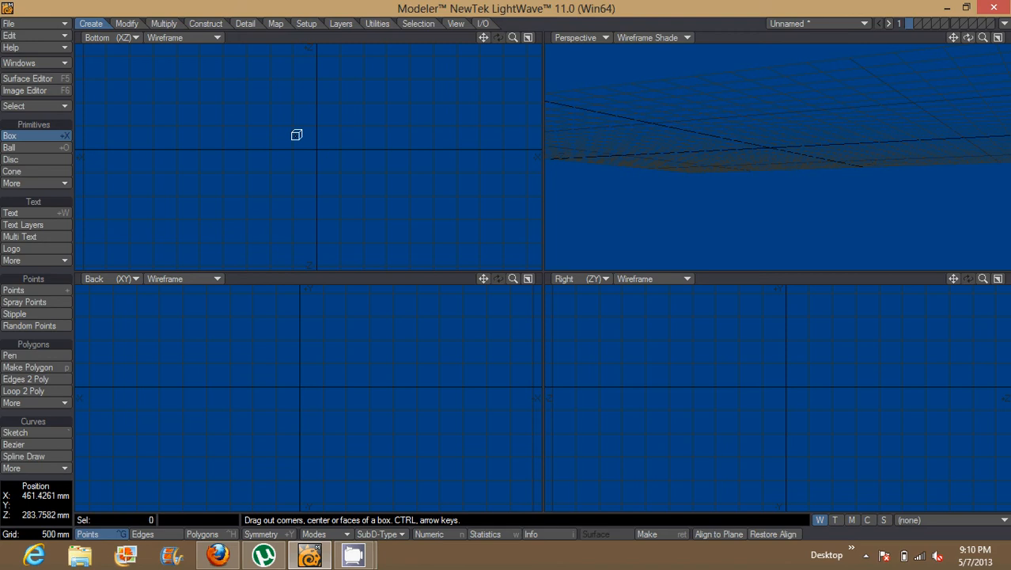
{"action": "left_click_drag", "start_coordinate": [295, 137], "coordinate": [362, 182]}
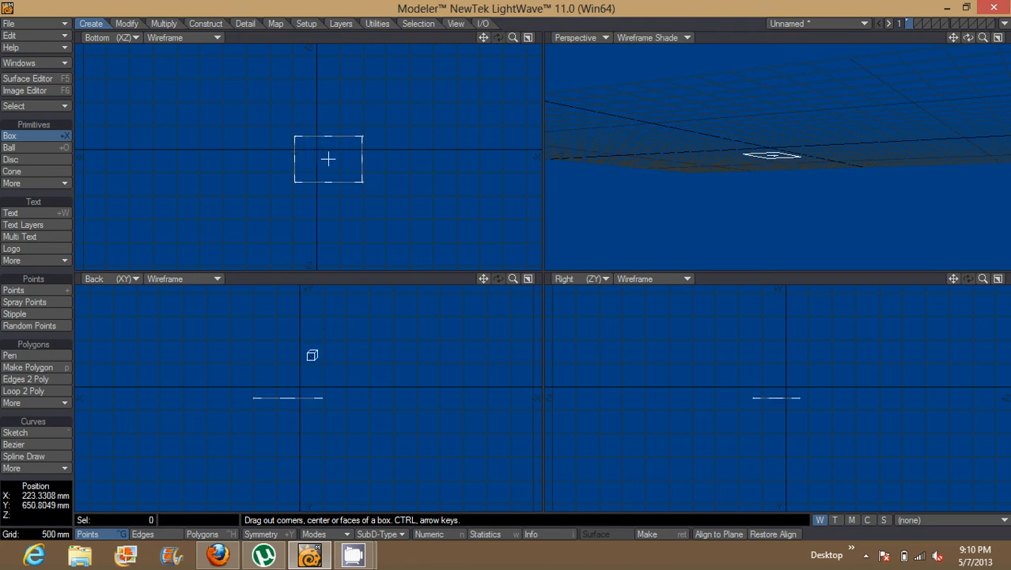
{"action": "left_click", "coordinate": [311, 356]}
{"action": "mouse_move", "coordinate": [313, 356]}
{"action": "left_mouse_down"}
{"action": "mouse_move", "coordinate": [314, 309]}
{"action": "mouse_move", "coordinate": [313, 347]}
{"action": "left_mouse_up"}
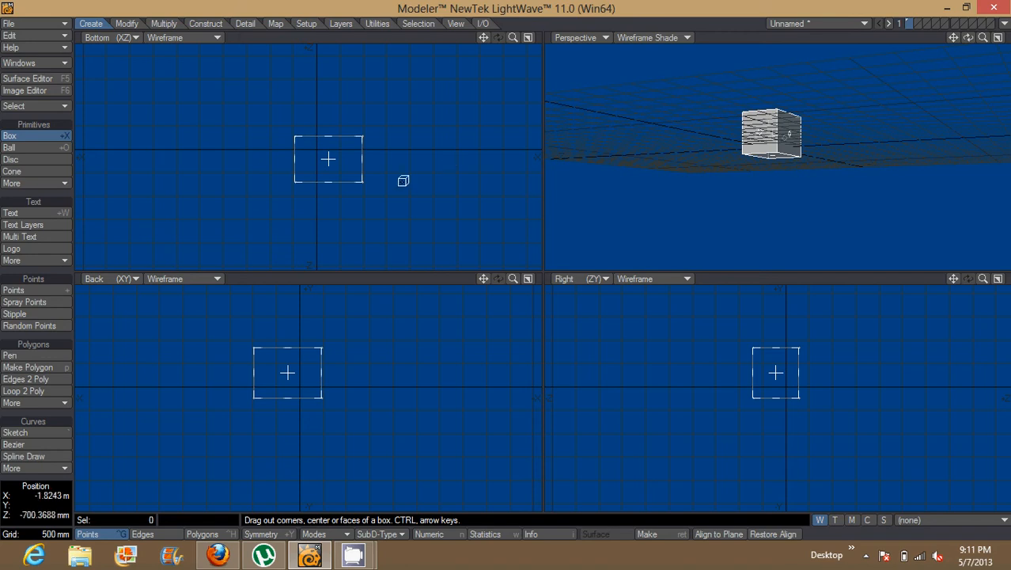
Change the Bottom viewport to Top and extend the box both ways along Z to about three grid squares deep
{"action": "left_click", "coordinate": [109, 38]}
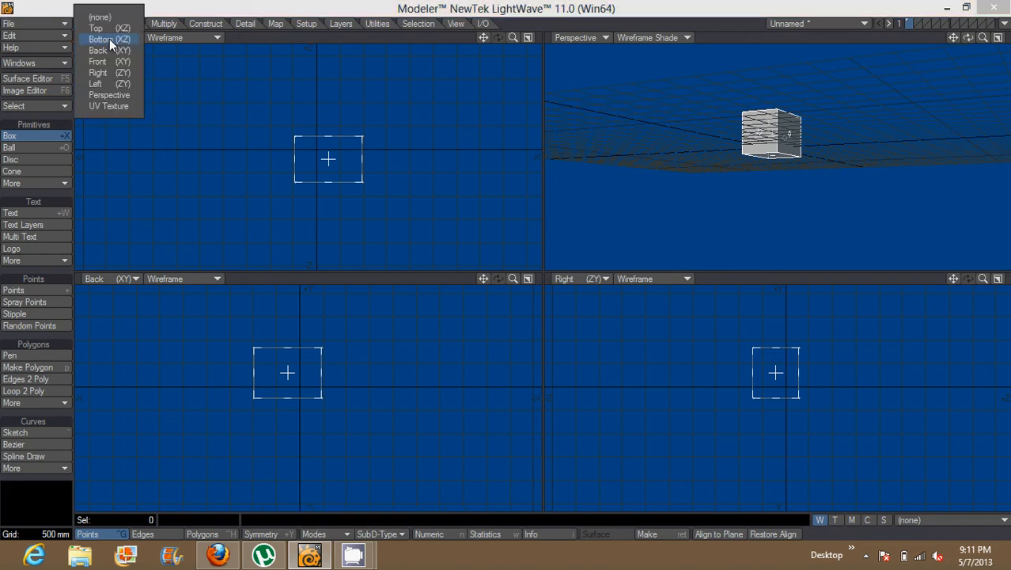
{"action": "left_click", "coordinate": [109, 29]}
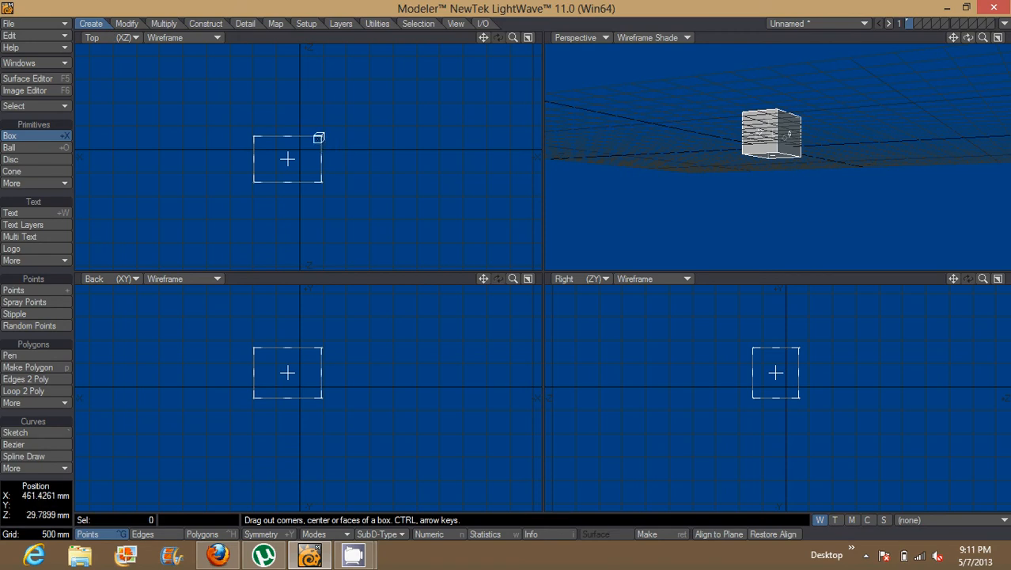
{"action": "left_click_drag", "start_coordinate": [287, 134], "coordinate": [288, 120]}
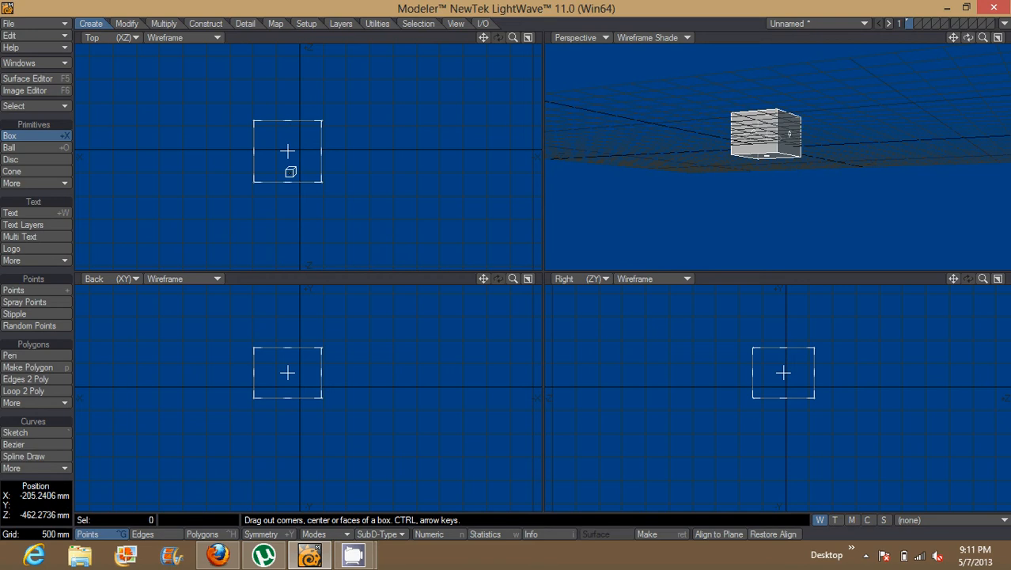
{"action": "left_click_drag", "start_coordinate": [289, 181], "coordinate": [288, 192]}
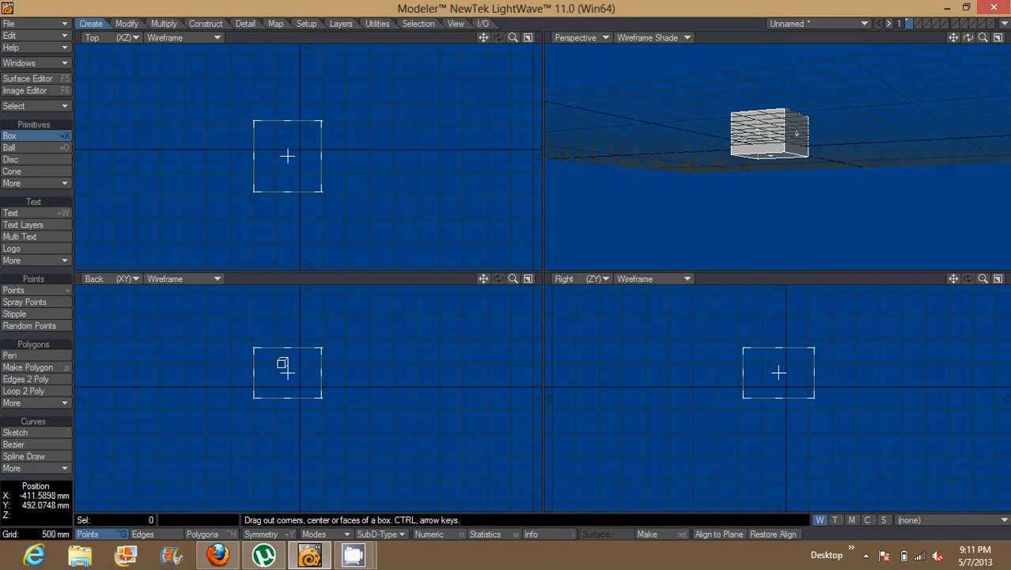
{"action": "key", "text": "space"}
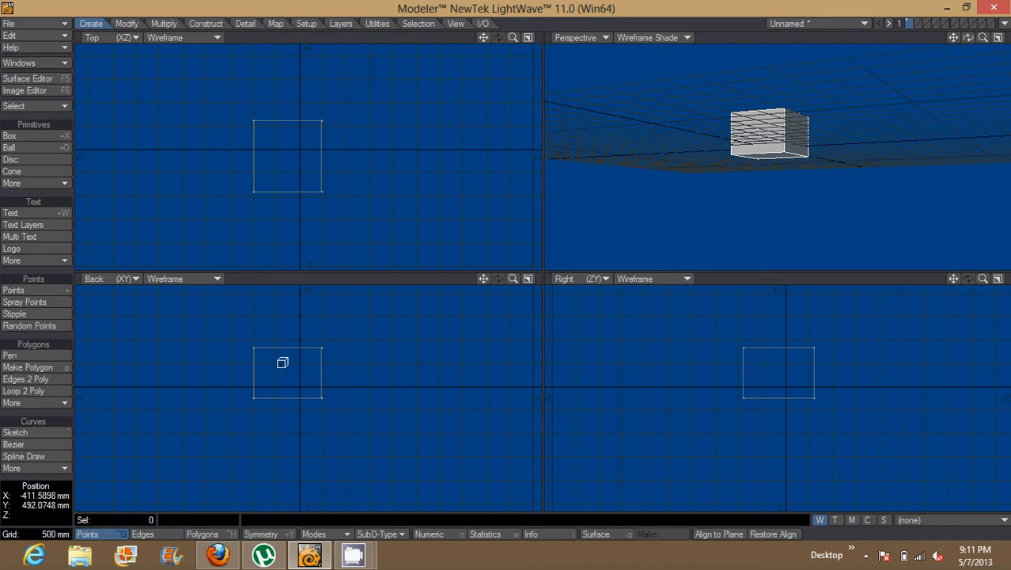
Practise selecting and deselecting the points at the box's upper right corner in the Back view
{"action": "left_click", "coordinate": [322, 346]}
{"action": "key", "text": "/"}
{"action": "left_click", "coordinate": [322, 346]}
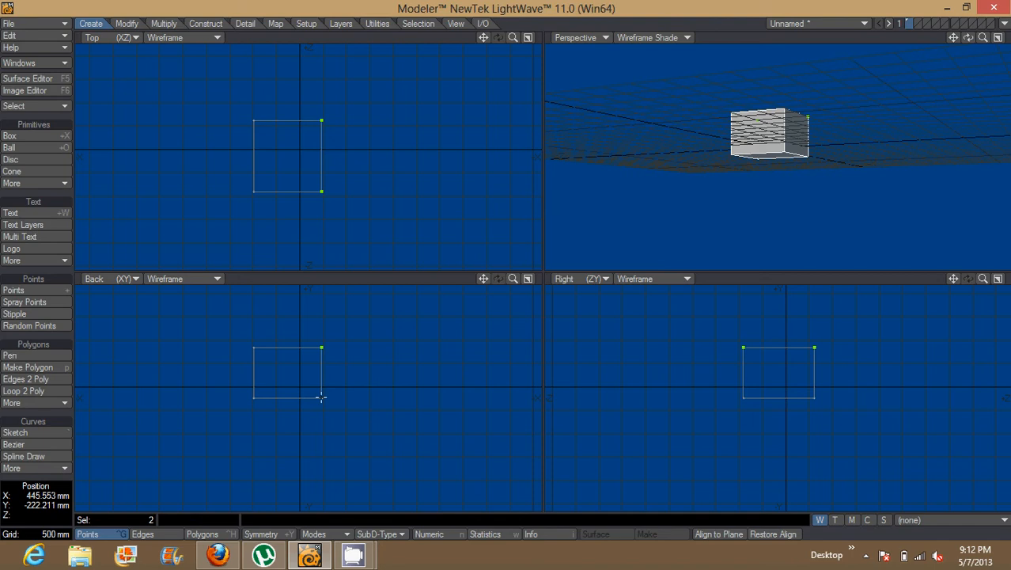
{"action": "left_click", "coordinate": [321, 346]}
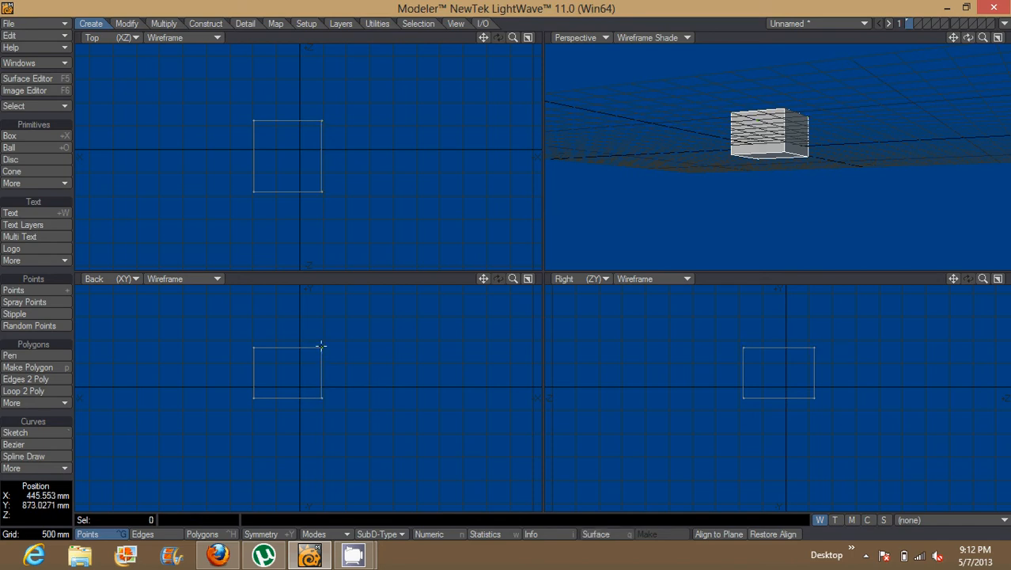
{"action": "left_click", "coordinate": [321, 345]}
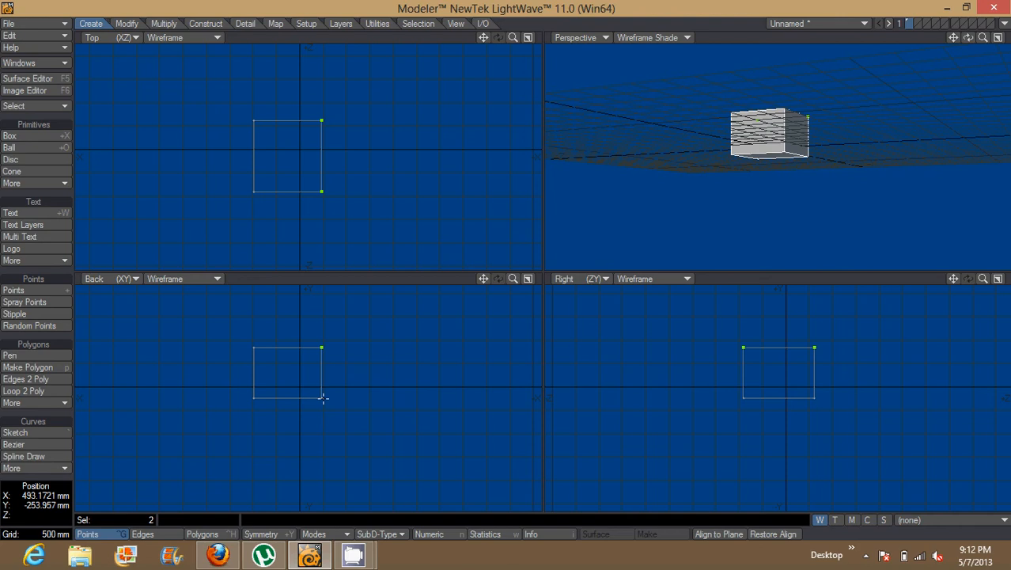
{"action": "left_click", "coordinate": [321, 345]}
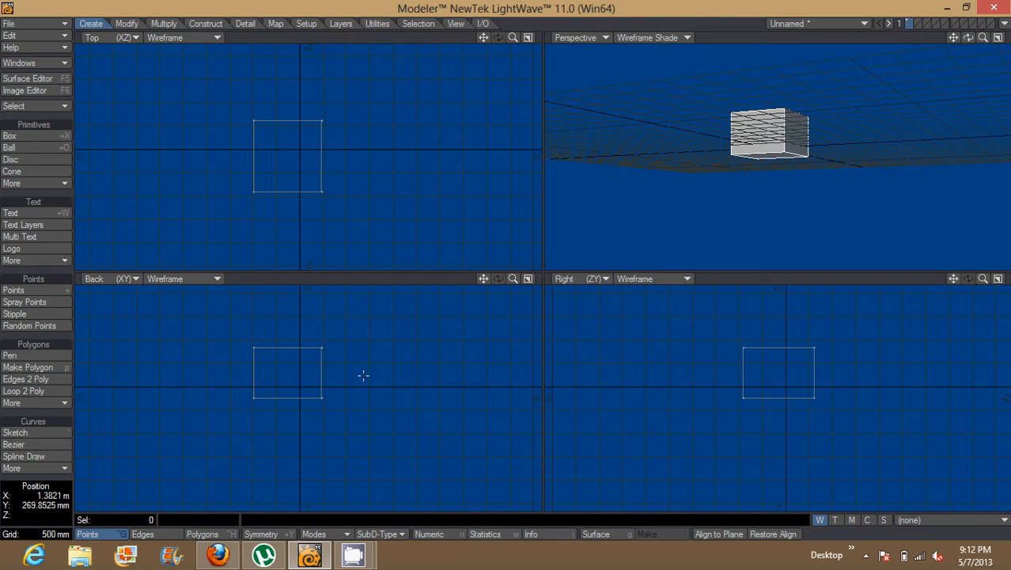
Select the points at the box's upper and lower right corners in the Back view, and deselect them all again
{"action": "left_click", "coordinate": [323, 347]}
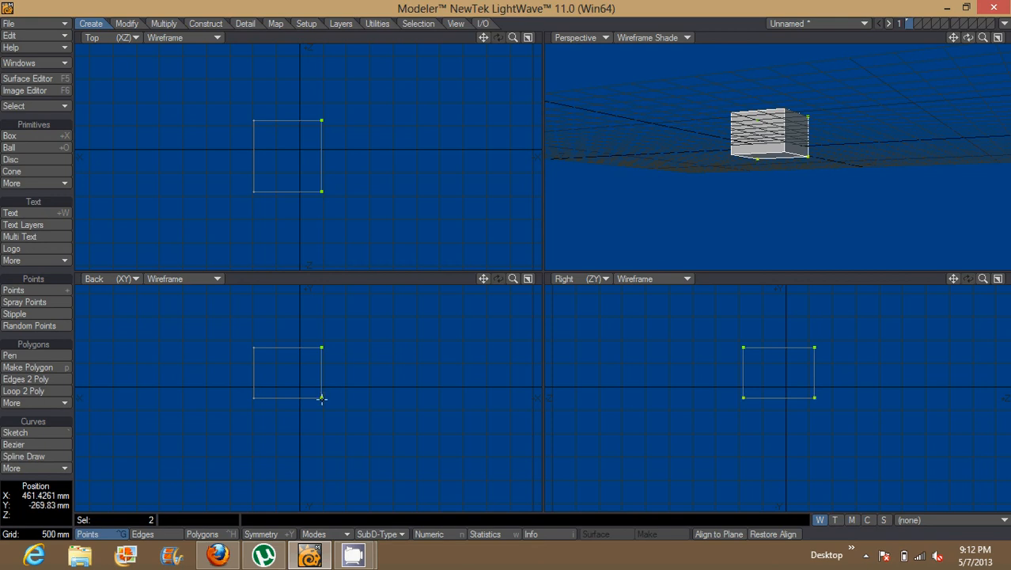
{"action": "left_click", "coordinate": [321, 398]}
{"action": "left_click", "coordinate": [322, 398]}
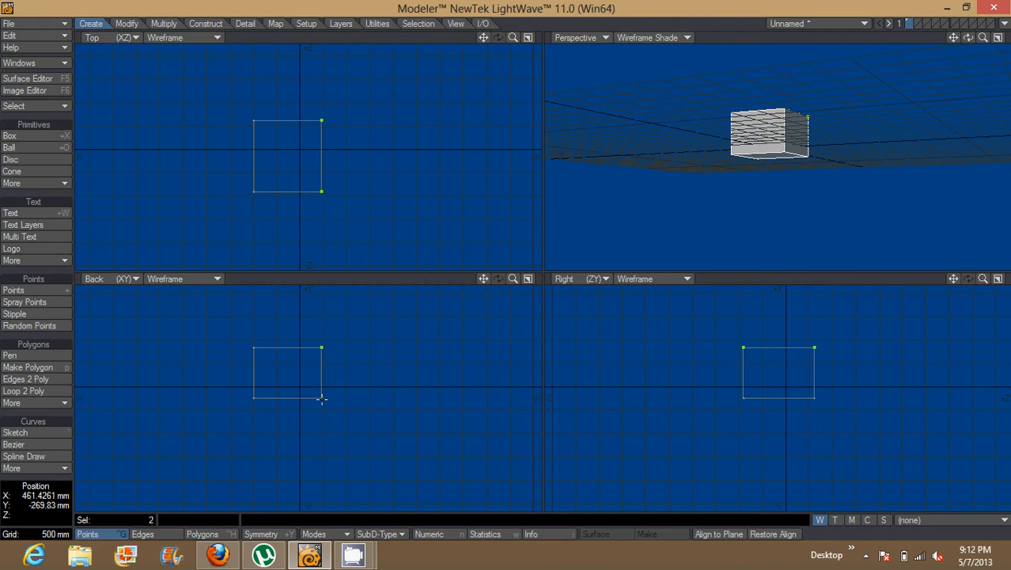
{"action": "left_click", "coordinate": [323, 348]}
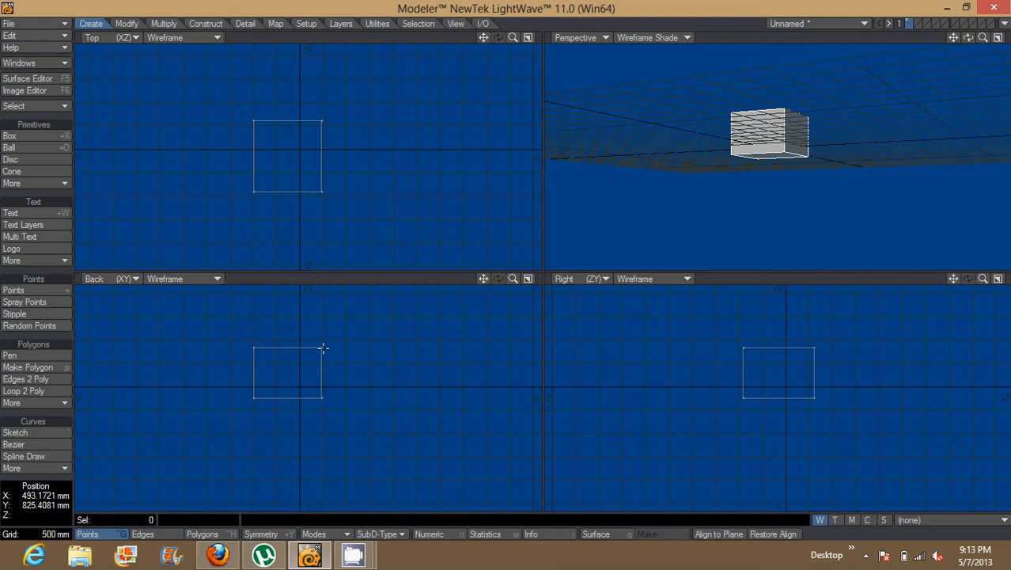
{"action": "left_click", "coordinate": [322, 347]}
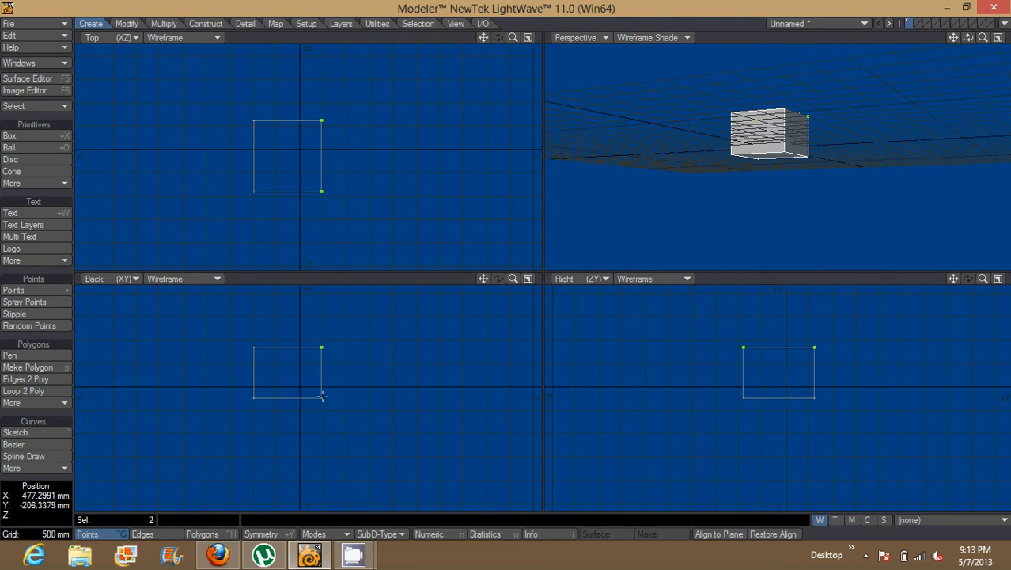
{"action": "left_click", "coordinate": [320, 347]}
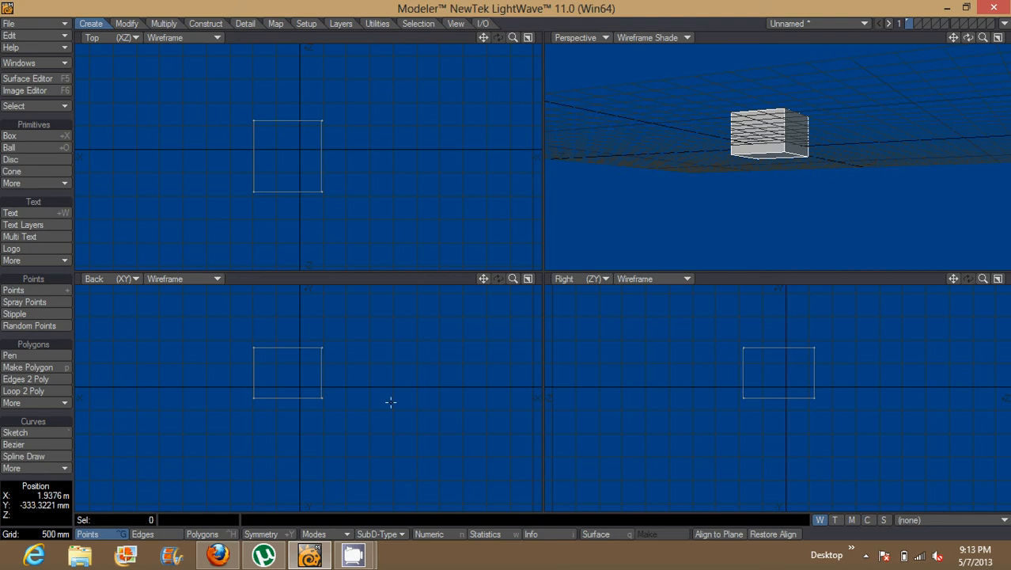
Switch to Edges mode and keep only the box's right vertical edges selected in the Back view, after briefly toggling the bottom edges
{"action": "key", "text": "space"}
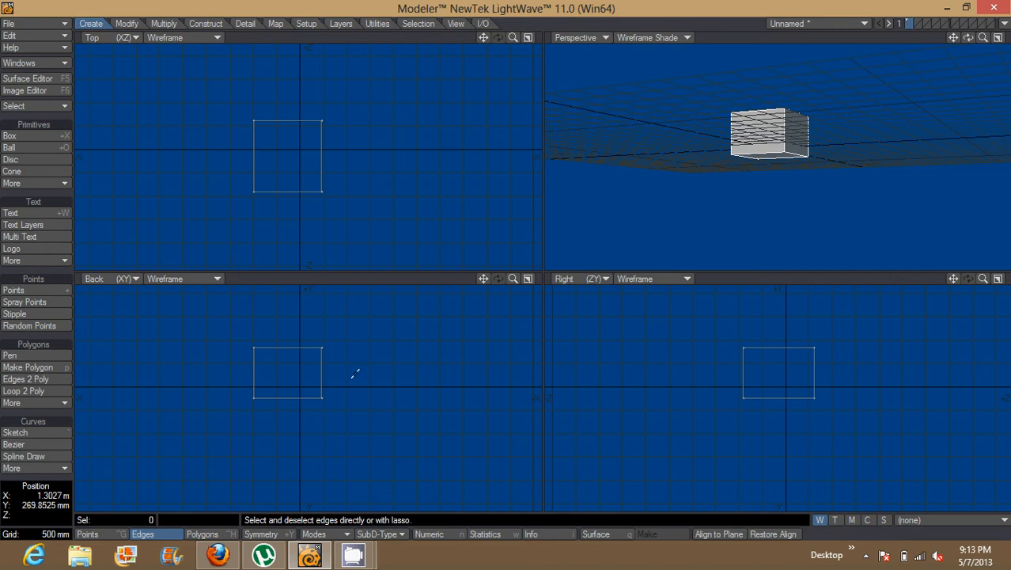
{"action": "left_click", "coordinate": [323, 372]}
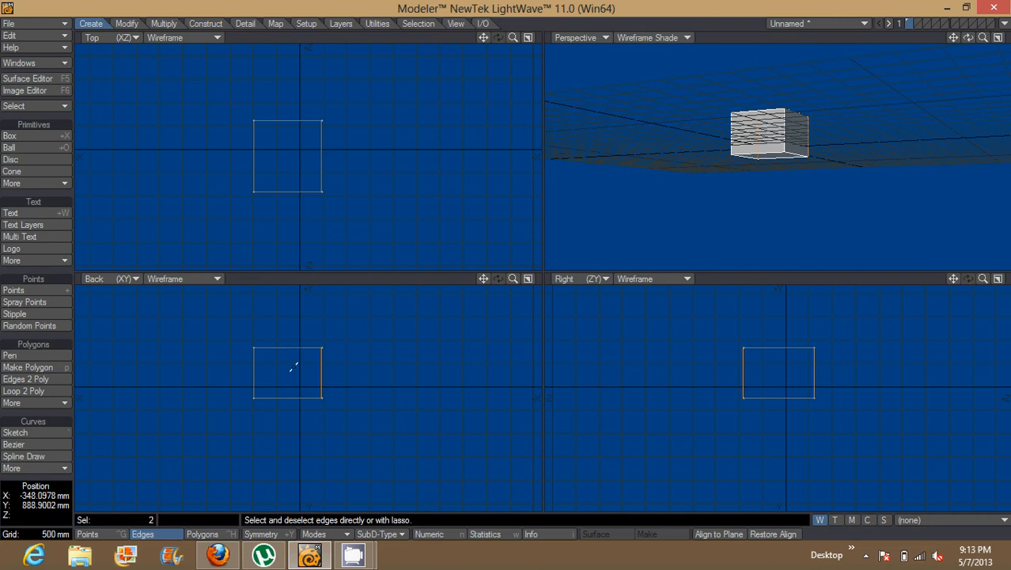
{"action": "left_click", "coordinate": [321, 383]}
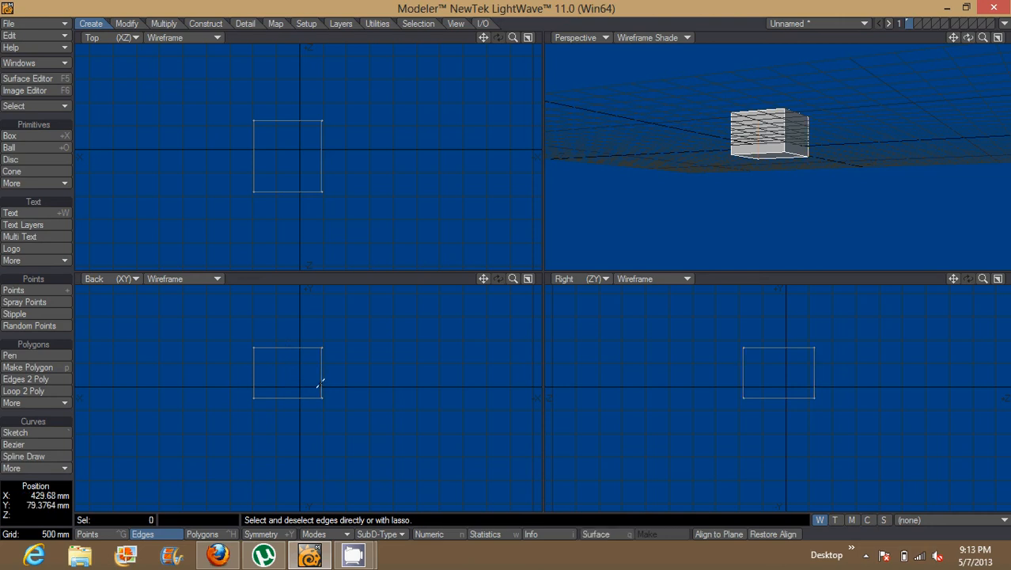
{"action": "left_click", "coordinate": [320, 383]}
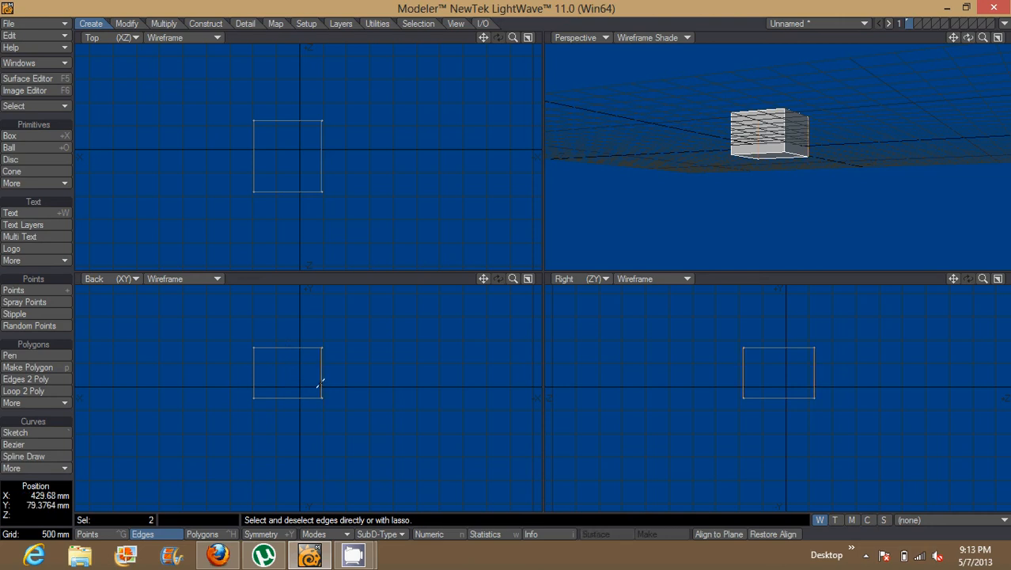
{"action": "left_click", "coordinate": [268, 398]}
{"action": "left_click", "coordinate": [269, 398]}
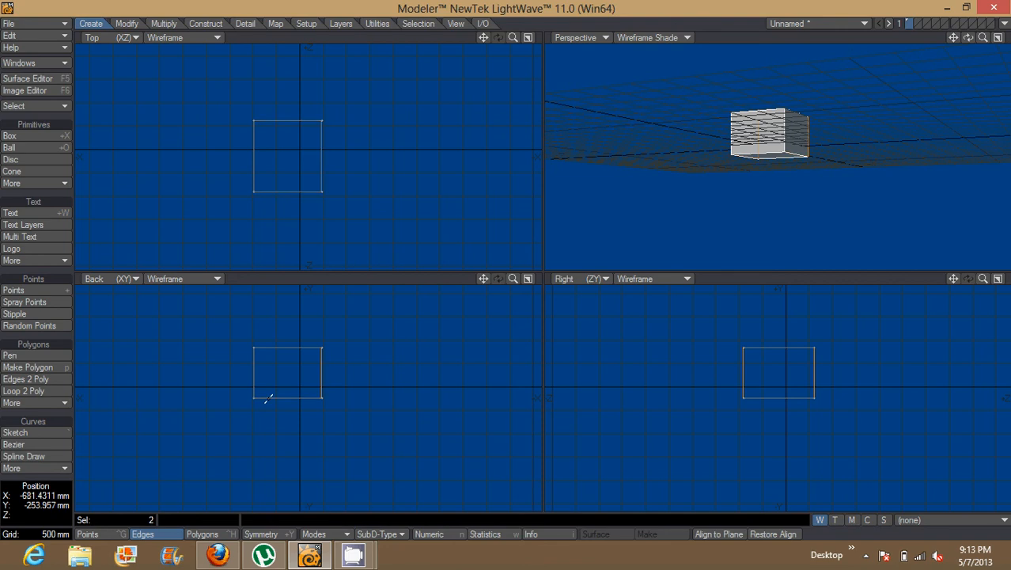
Deselect the box's right vertical edges, then sweep-select the vertical edges on both sides in the Back view and deselect them all
{"action": "left_click", "coordinate": [321, 381]}
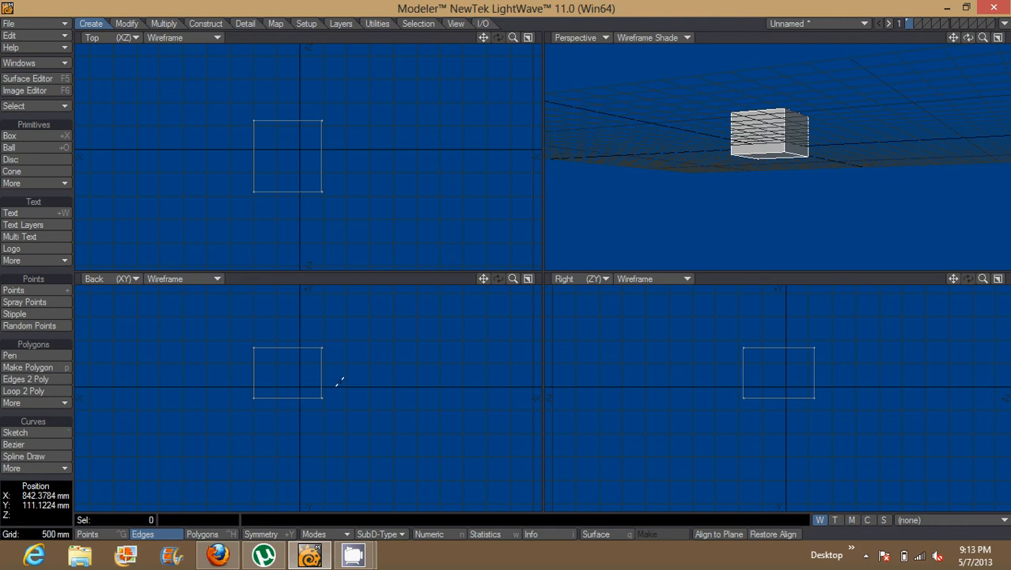
{"action": "mouse_move", "coordinate": [337, 382]}
{"action": "left_mouse_down"}
{"action": "mouse_move", "coordinate": [302, 369]}
{"action": "mouse_move", "coordinate": [228, 378]}
{"action": "left_mouse_up"}
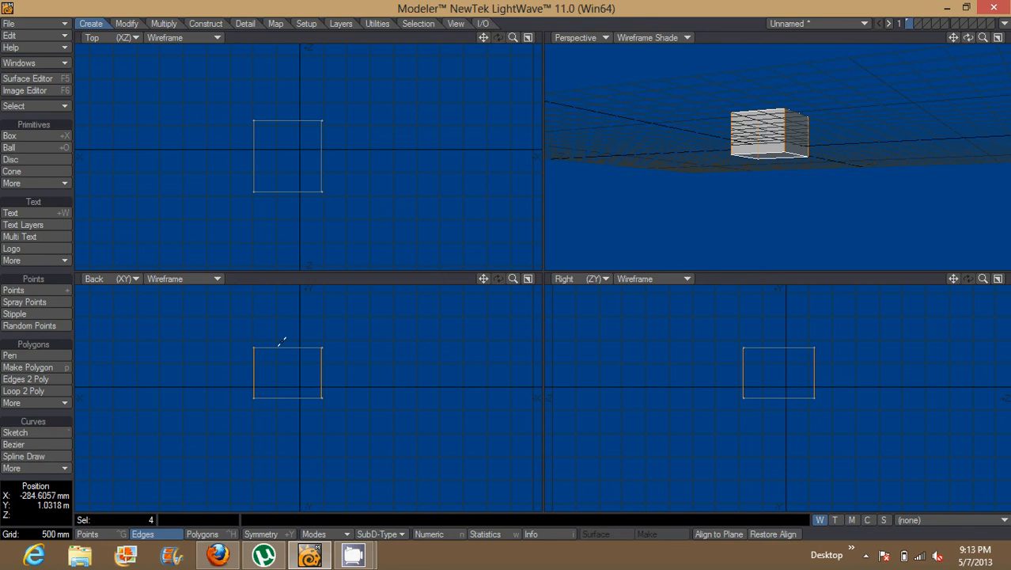
{"action": "left_click", "coordinate": [326, 375]}
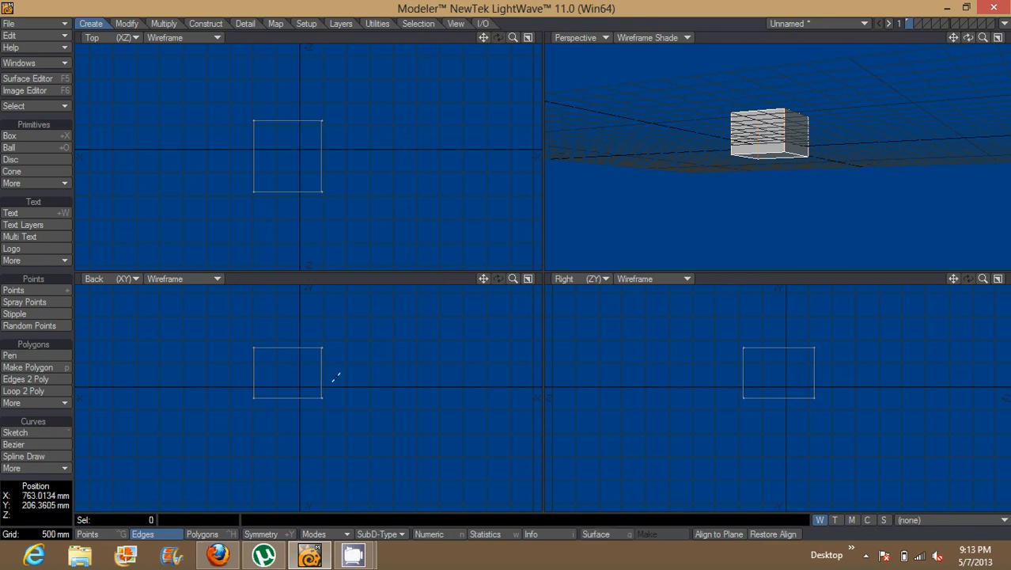
Select the box's right and left vertical edges one by one in the Back view, toggle the bottom edges, and deselect them all
{"action": "left_click", "coordinate": [323, 377]}
{"action": "left_click", "coordinate": [252, 373]}
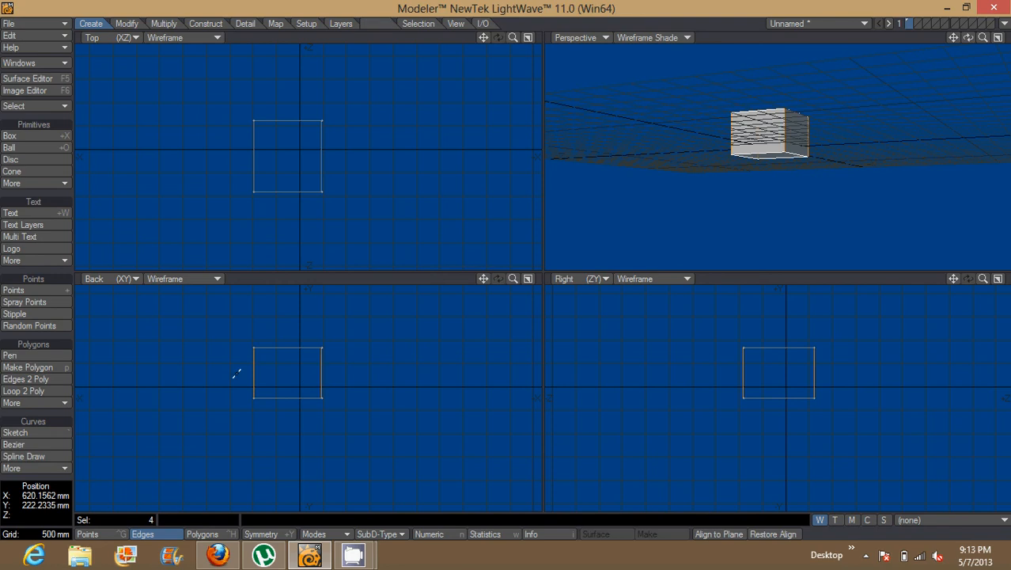
{"action": "left_click", "coordinate": [272, 398]}
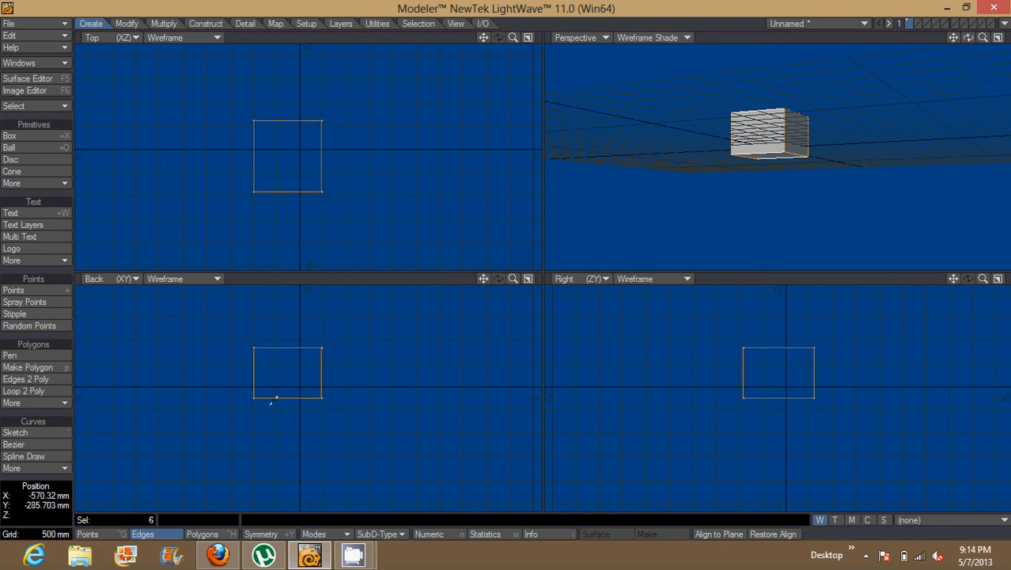
{"action": "left_click", "coordinate": [273, 398]}
{"action": "left_click", "coordinate": [254, 372]}
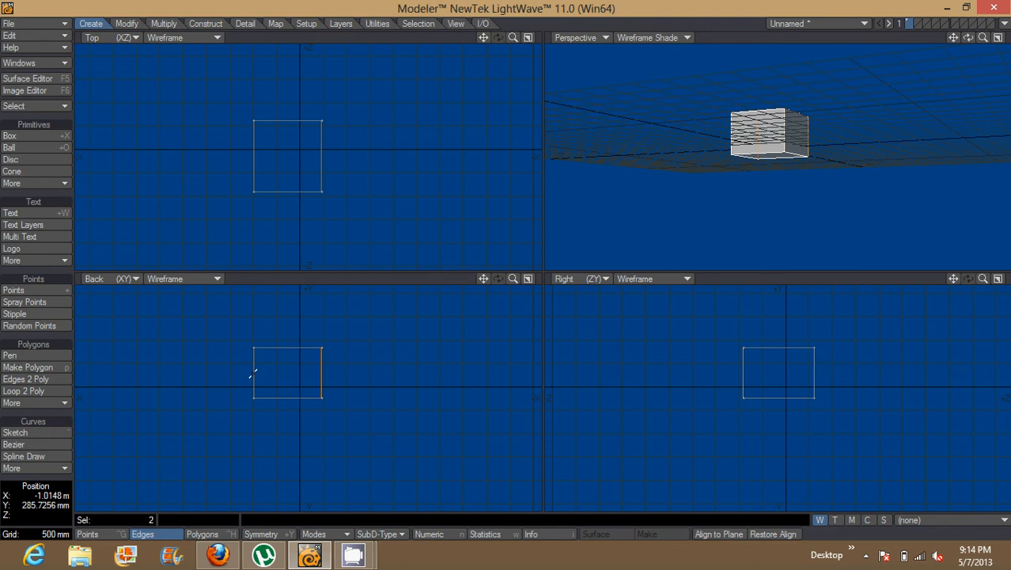
{"action": "left_click", "coordinate": [322, 372]}
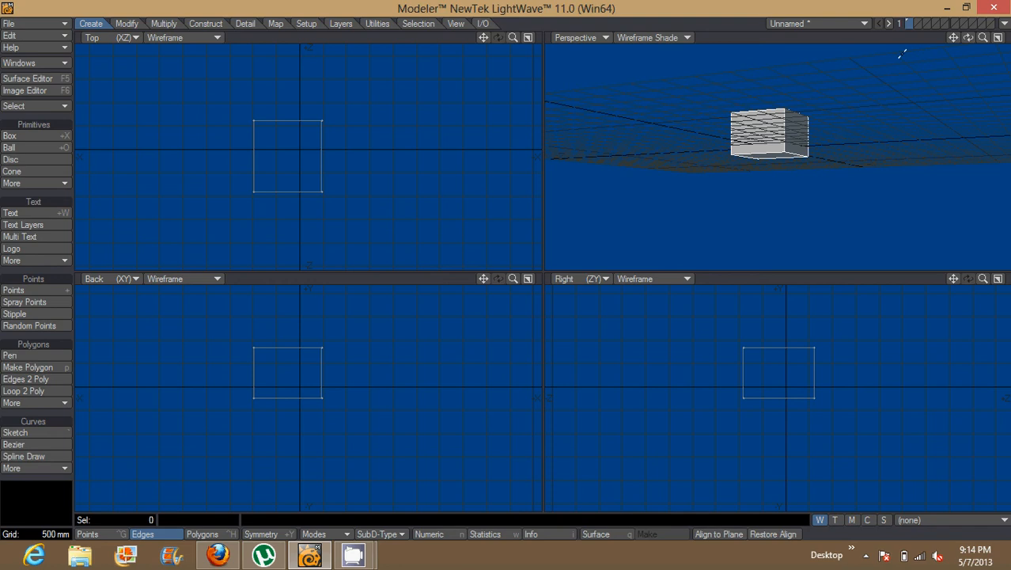
Switch to Polygons mode and select the box's top face in the Perspective view, seen from above
{"action": "left_click_drag", "start_coordinate": [967, 37], "coordinate": [942, 87]}
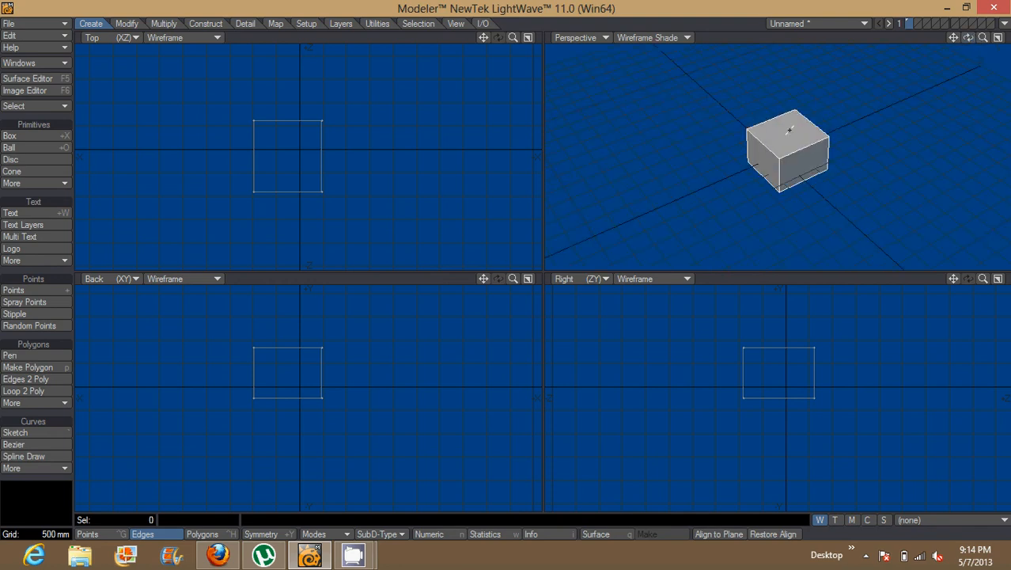
{"action": "key", "text": "ctrl+h"}
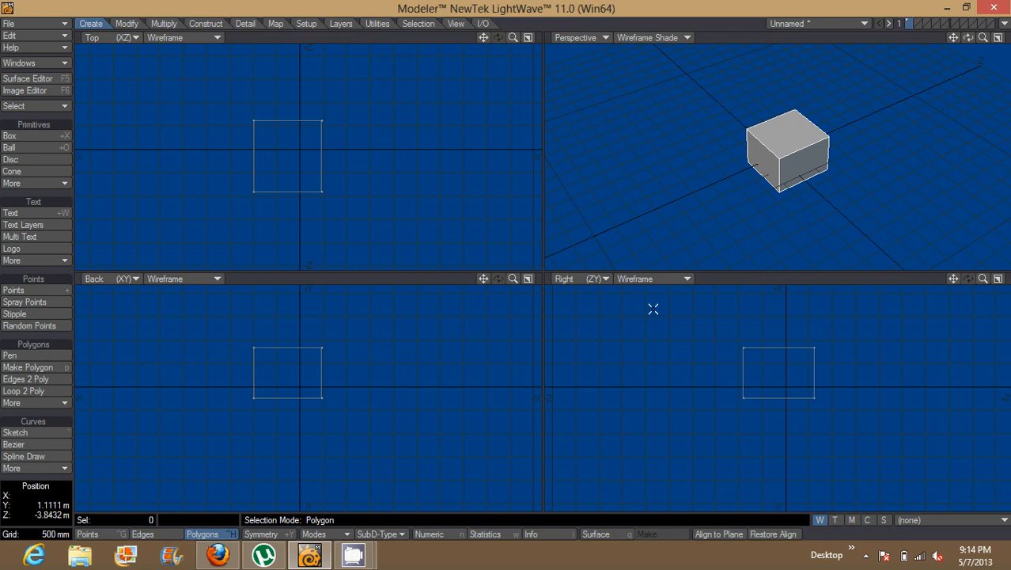
{"action": "left_click", "coordinate": [788, 140]}
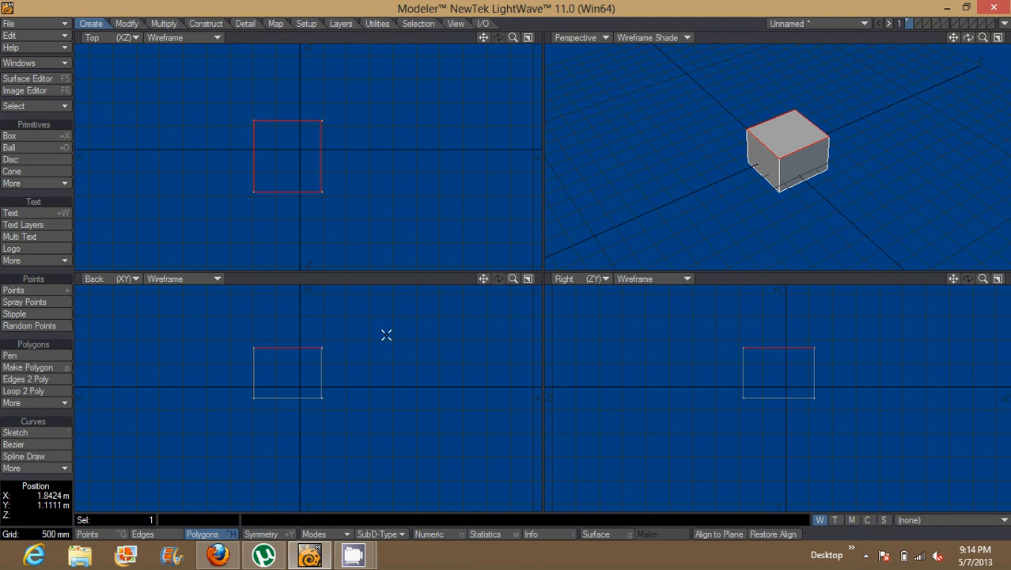
Bevel the box's top face upward about one grid square with a slight outward flare, and deselect the face
{"action": "key", "text": "b"}
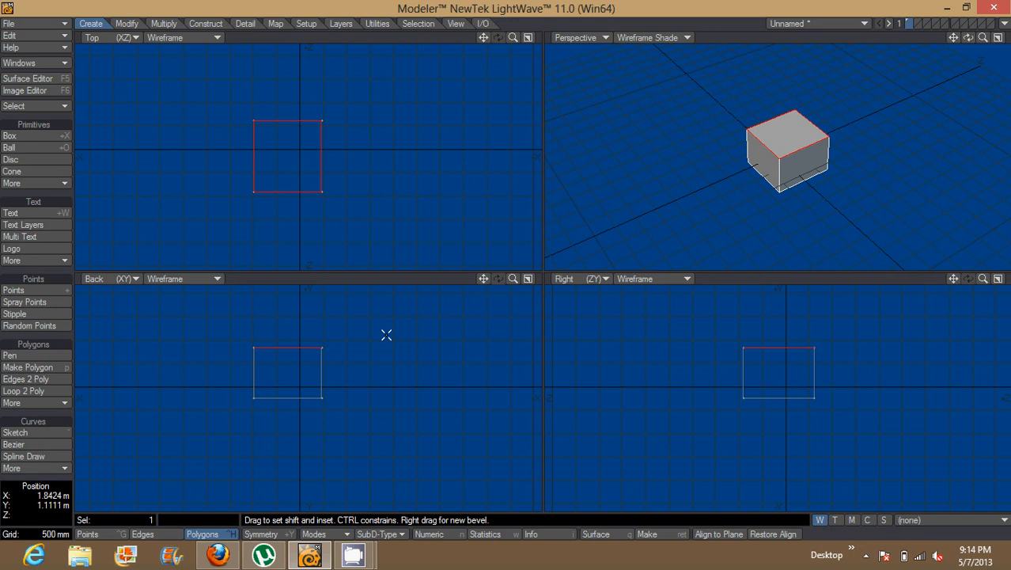
{"action": "left_click", "coordinate": [386, 335]}
{"action": "left_click", "coordinate": [386, 335]}
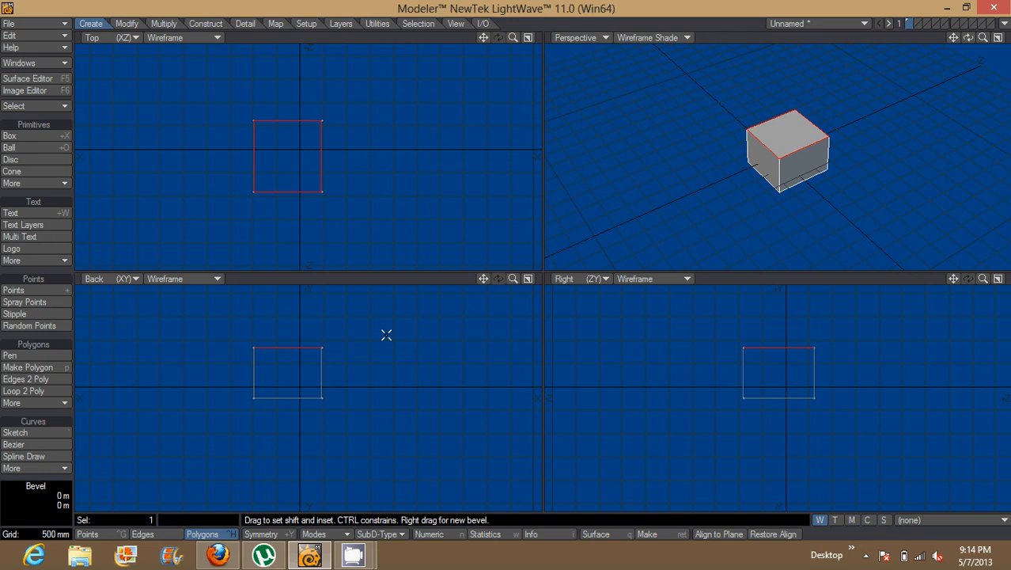
{"action": "mouse_move", "coordinate": [386, 335]}
{"action": "left_mouse_down"}
{"action": "mouse_move", "coordinate": [386, 311]}
{"action": "mouse_move", "coordinate": [388, 323]}
{"action": "mouse_move", "coordinate": [361, 321]}
{"action": "mouse_move", "coordinate": [388, 318]}
{"action": "left_mouse_up"}
{"action": "left_click_drag", "start_coordinate": [422, 316], "coordinate": [438, 318]}
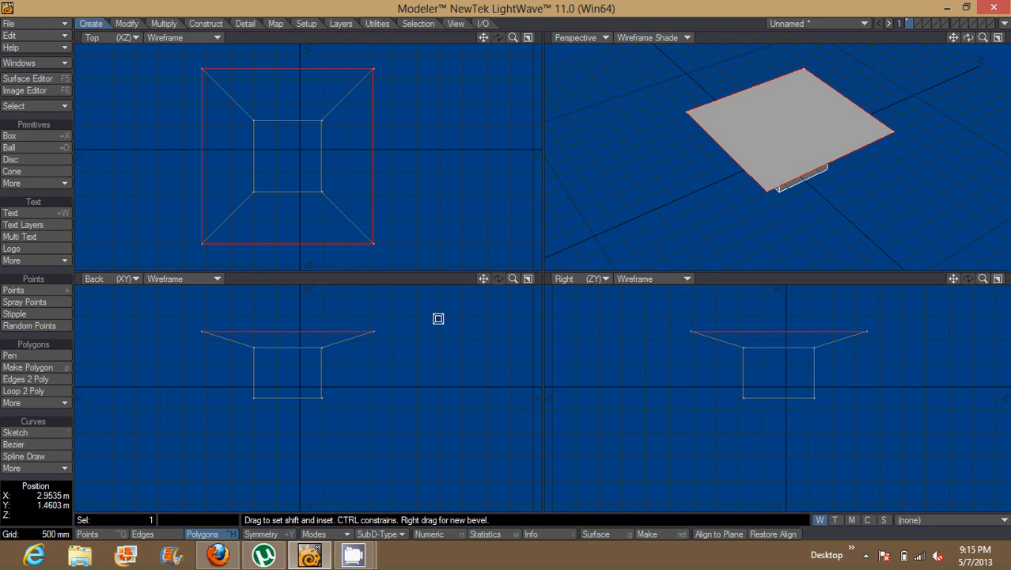
{"action": "left_click_drag", "start_coordinate": [438, 318], "coordinate": [397, 310]}
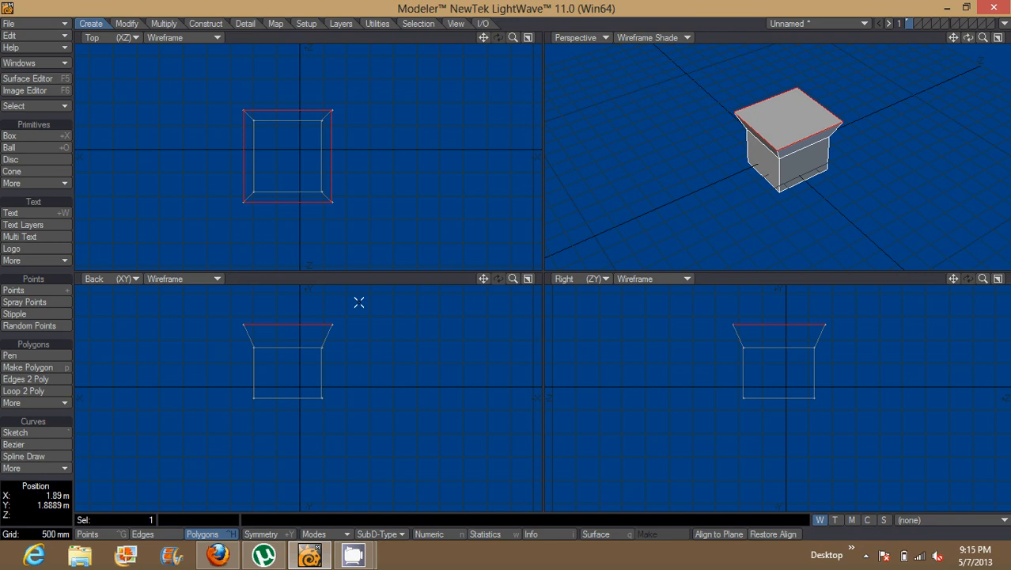
{"action": "left_click", "coordinate": [781, 124]}
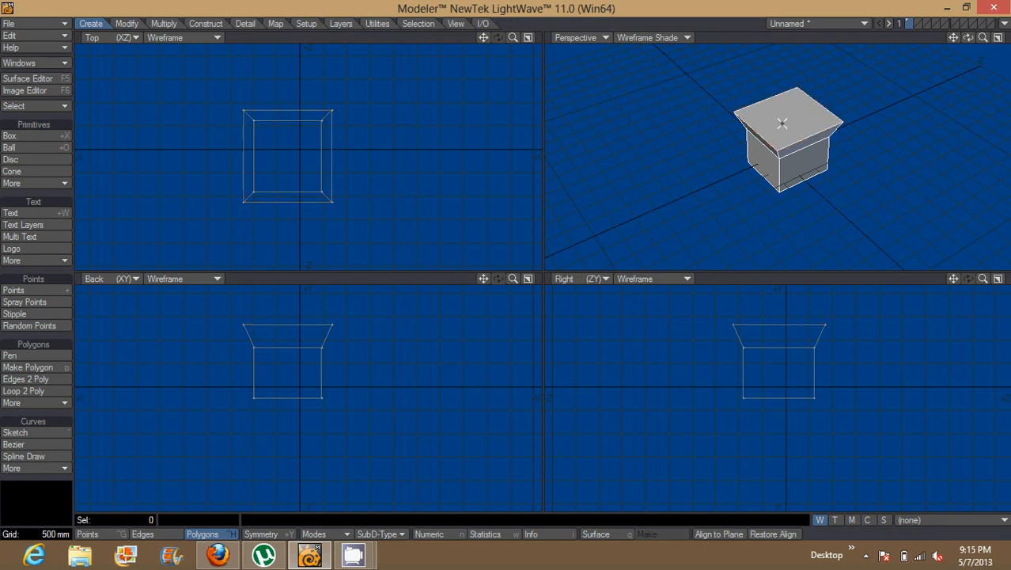
Bevel the box's +Z side face three times, flaring outward twice and tapering inward on the last, and deselect it
{"action": "left_click", "coordinate": [769, 175]}
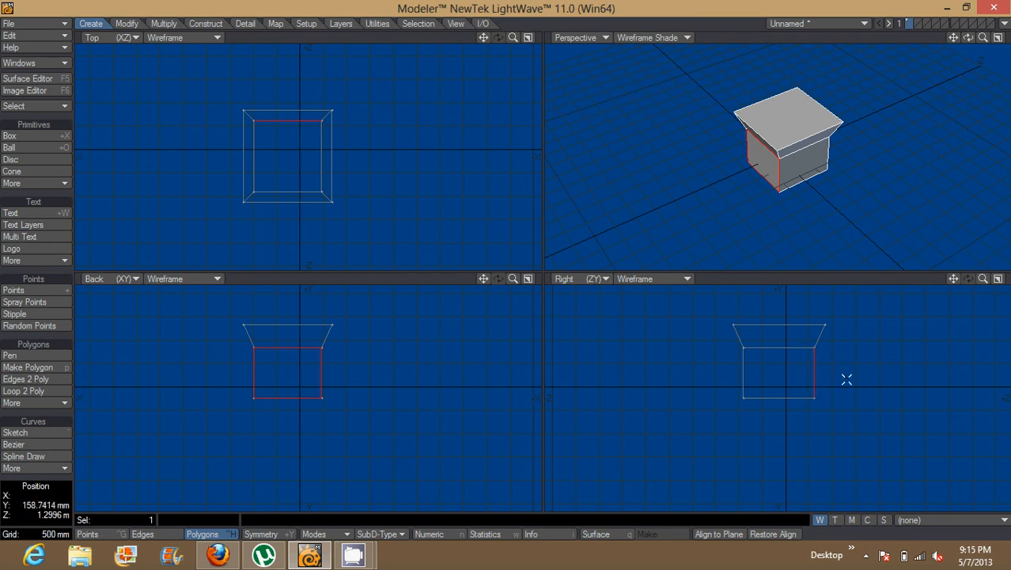
{"action": "key", "text": "b"}
{"action": "mouse_move", "coordinate": [847, 376]}
{"action": "left_mouse_down"}
{"action": "mouse_move", "coordinate": [849, 357]}
{"action": "mouse_move", "coordinate": [833, 362]}
{"action": "mouse_move", "coordinate": [861, 364]}
{"action": "mouse_move", "coordinate": [852, 362]}
{"action": "left_mouse_up"}
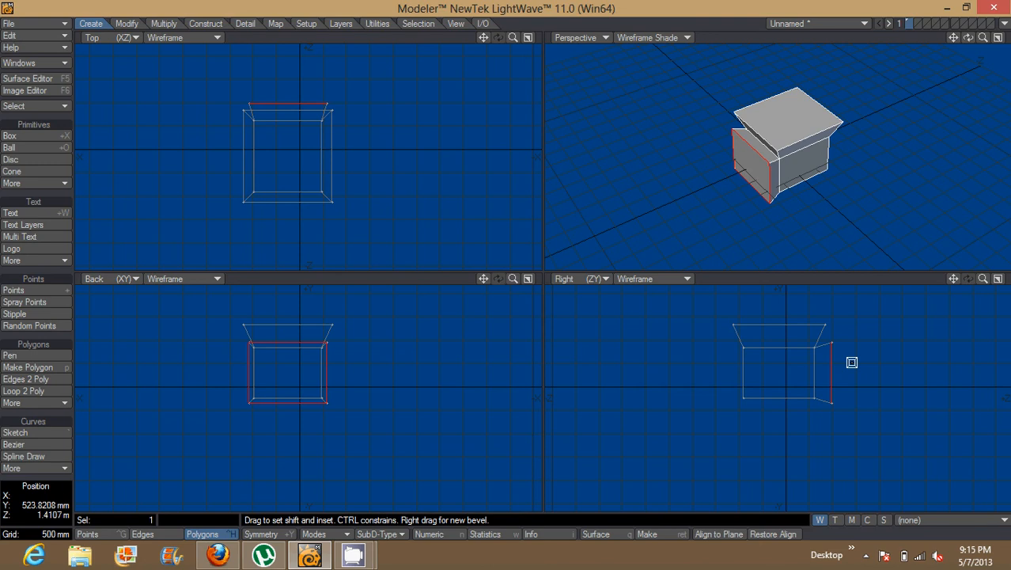
{"action": "left_click_drag", "start_coordinate": [851, 363], "coordinate": [862, 337]}
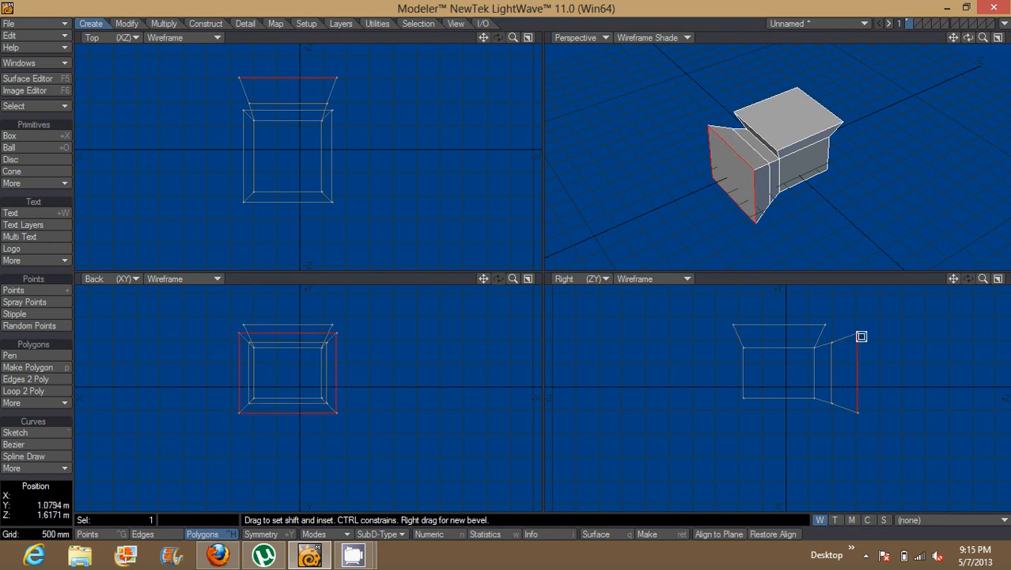
{"action": "left_click_drag", "start_coordinate": [862, 334], "coordinate": [850, 317]}
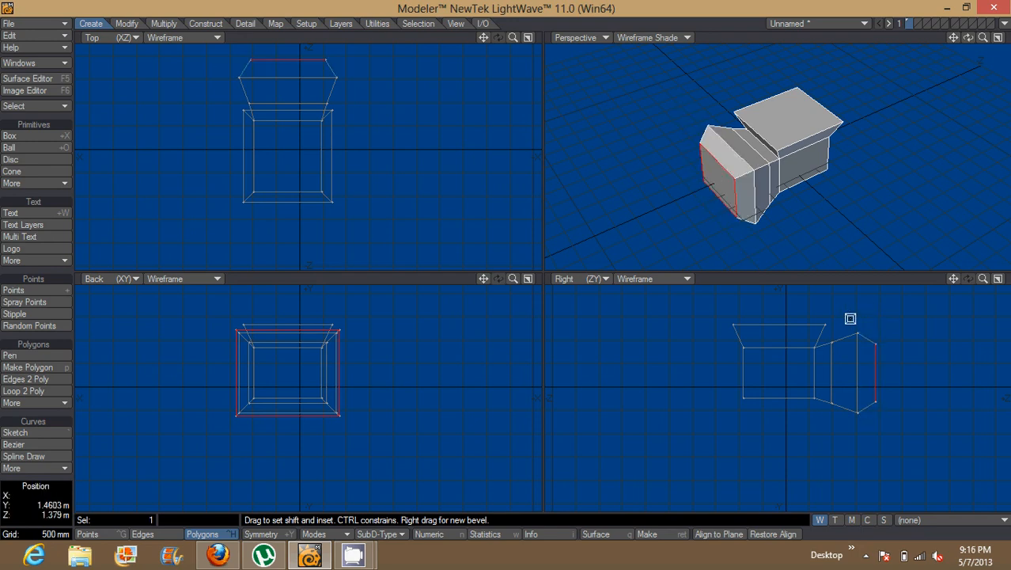
{"action": "key", "text": "space"}
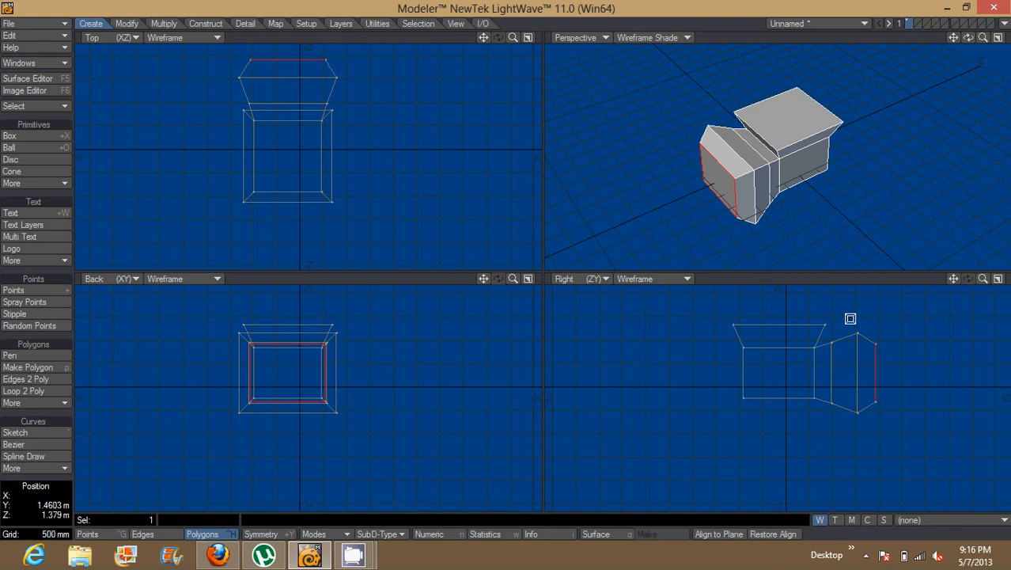
{"action": "left_click", "coordinate": [877, 367]}
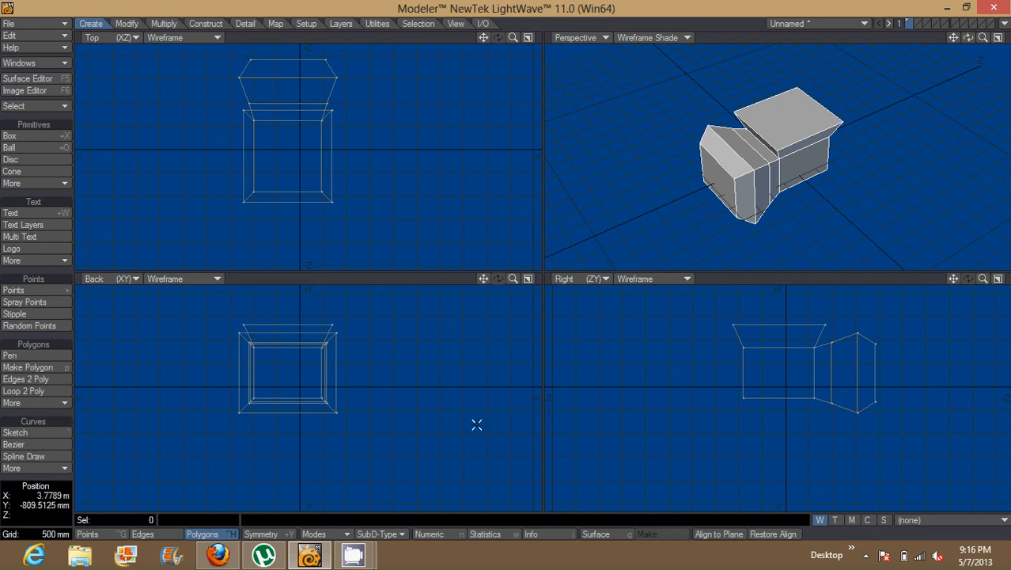
Cycle through the Points, Edges and Polygons selection modes, trying a corner point of the side extension, and end in Polygons mode
{"action": "key", "text": "ctrl+g"}
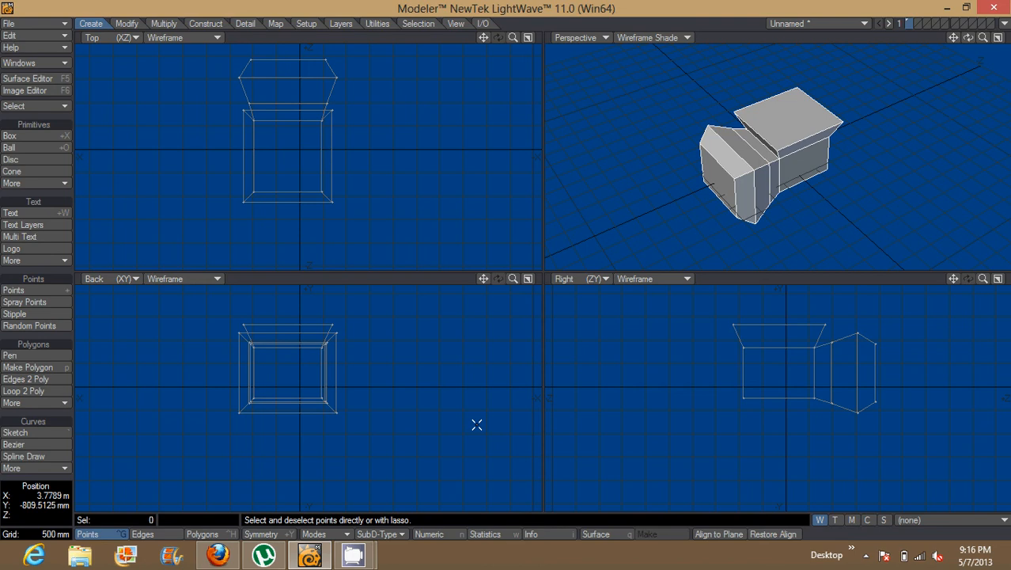
{"action": "key", "text": "space"}
{"action": "key", "text": "space"}
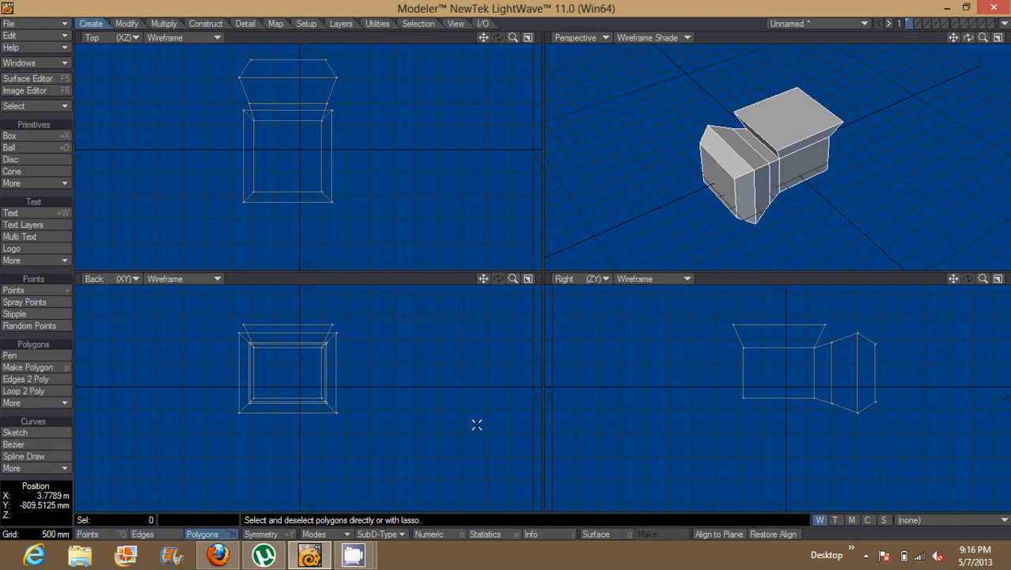
{"action": "key", "text": "space"}
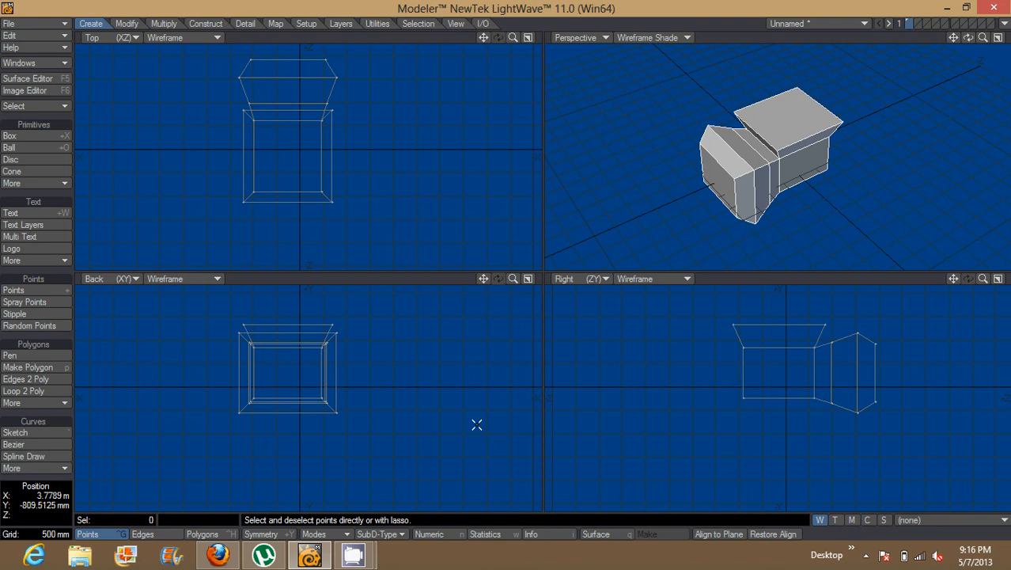
{"action": "left_click", "coordinate": [734, 178]}
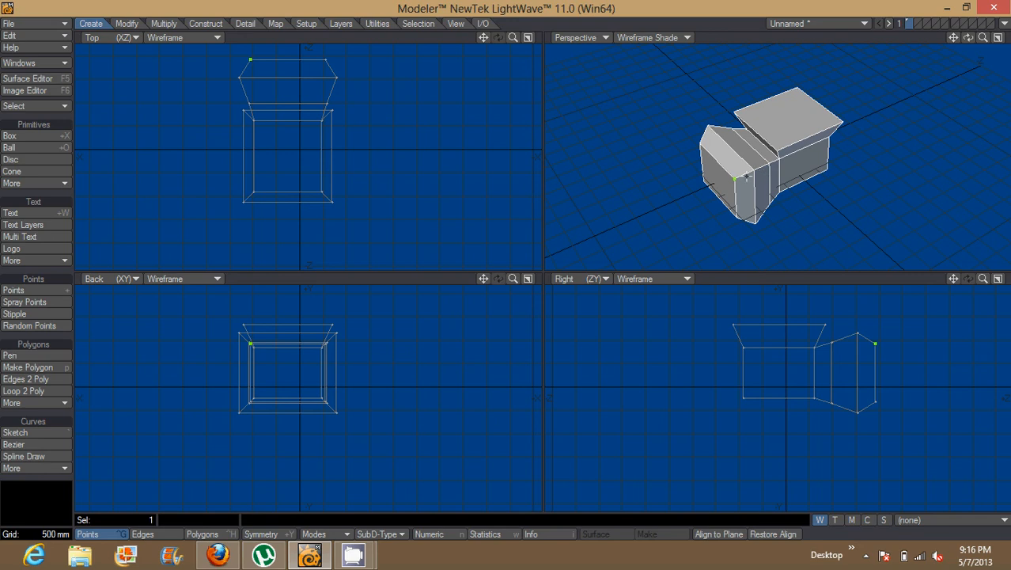
{"action": "left_click", "coordinate": [733, 178]}
{"action": "key", "text": "space"}
{"action": "key", "text": "space"}
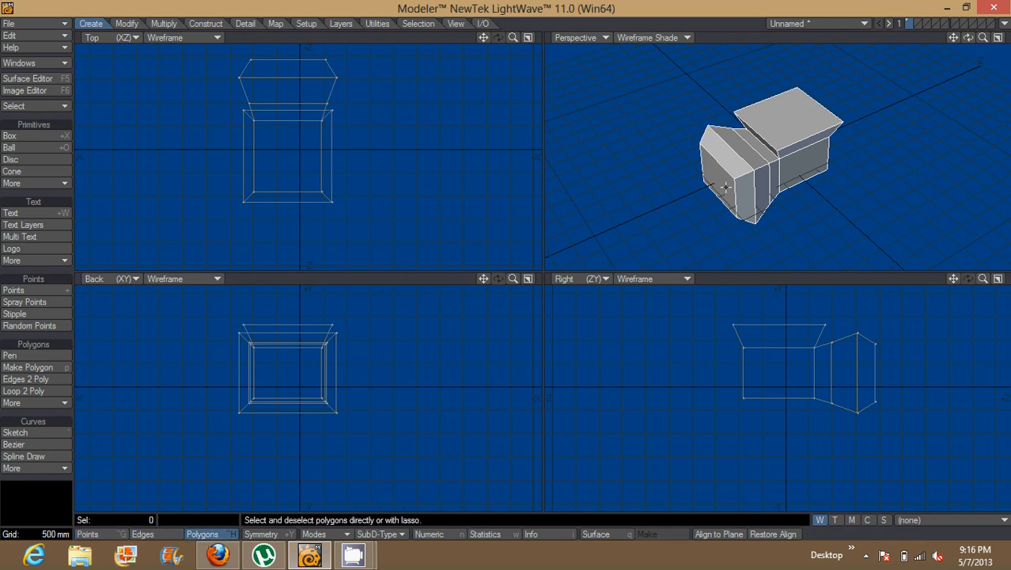
Select the flared top face and bevel it upward and outward twice, and deselect it
{"action": "left_click", "coordinate": [794, 105]}
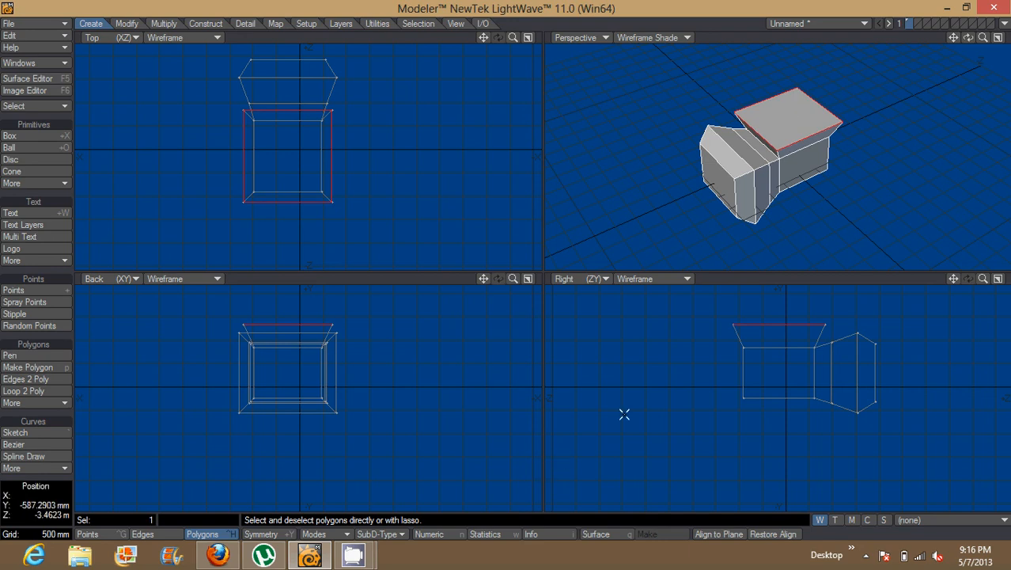
{"action": "key", "text": "b"}
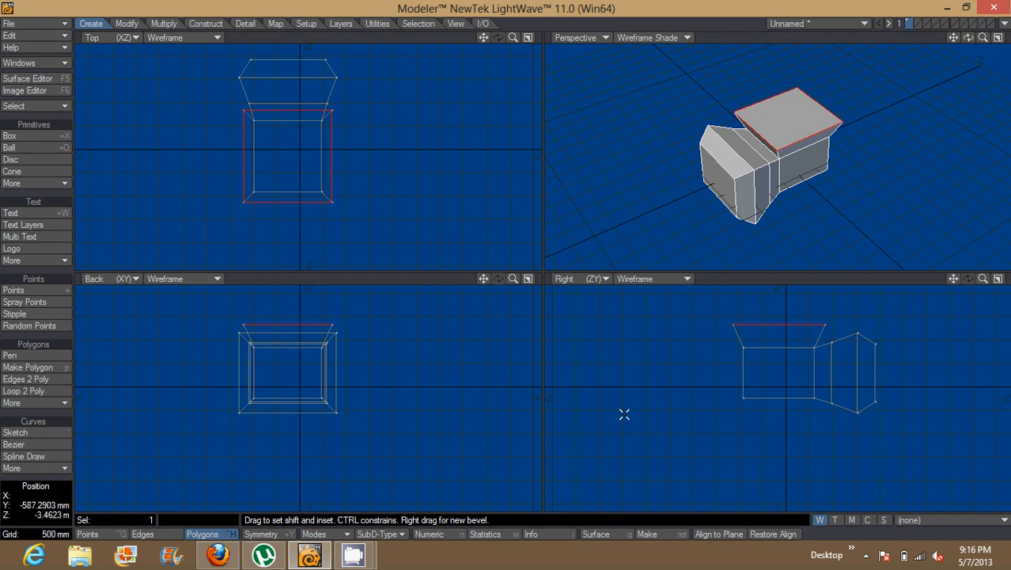
{"action": "left_click_drag", "start_coordinate": [625, 414], "coordinate": [641, 400]}
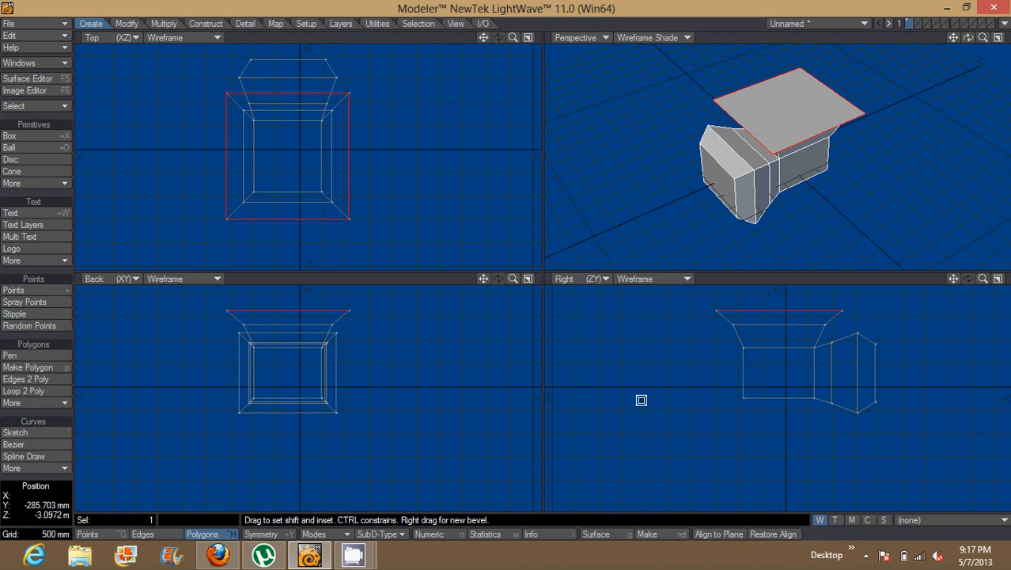
{"action": "left_click_drag", "start_coordinate": [641, 399], "coordinate": [655, 383]}
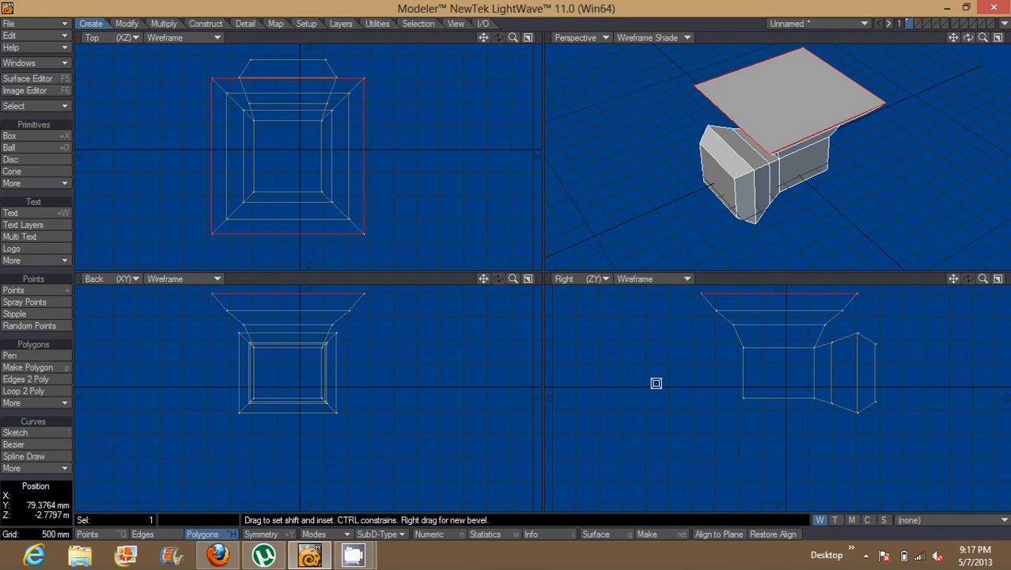
{"action": "key", "text": "space"}
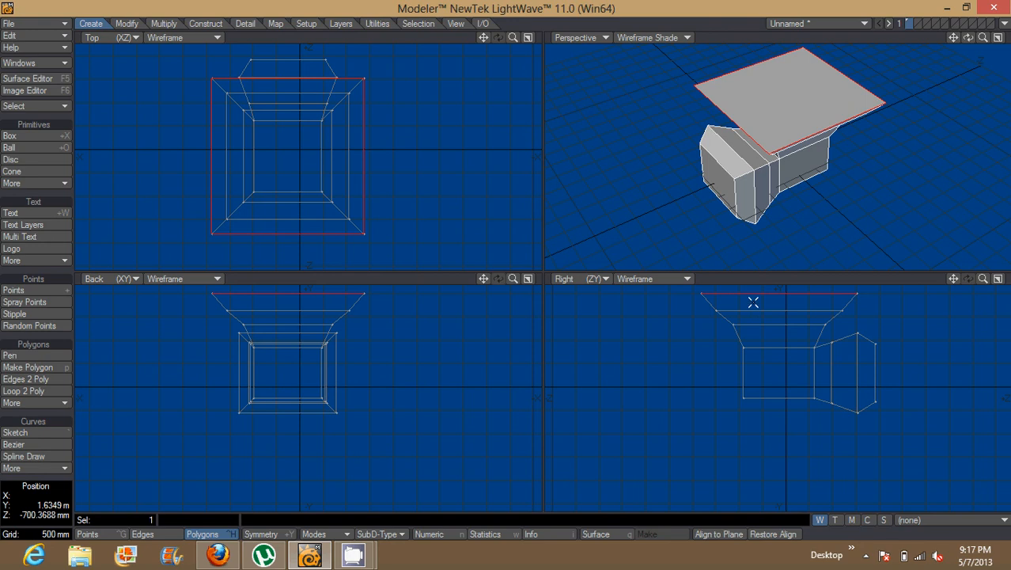
{"action": "left_click", "coordinate": [753, 293]}
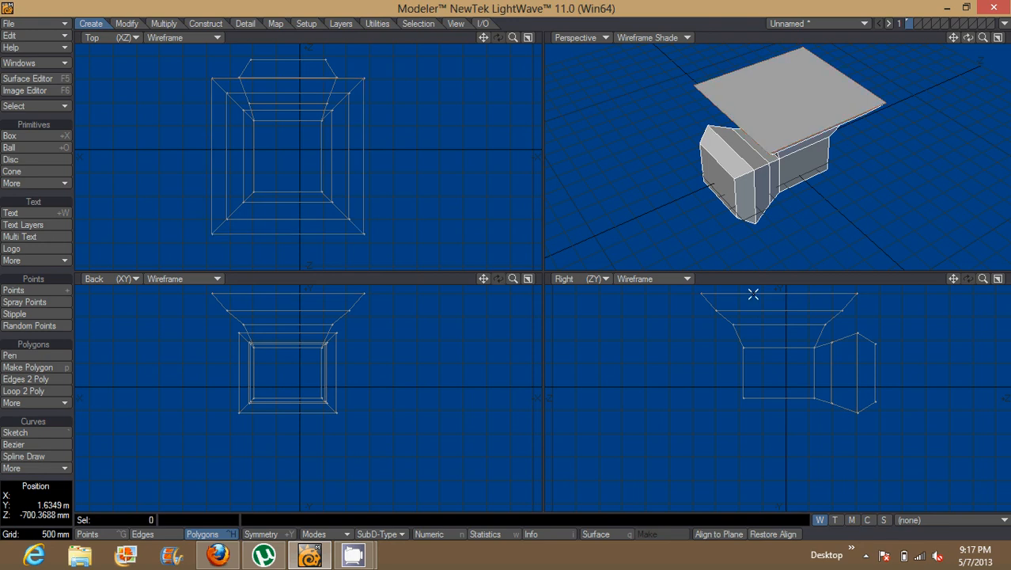
{"action": "left_click", "coordinate": [367, 552]}
{"action": "left_click", "coordinate": [273, 463]}
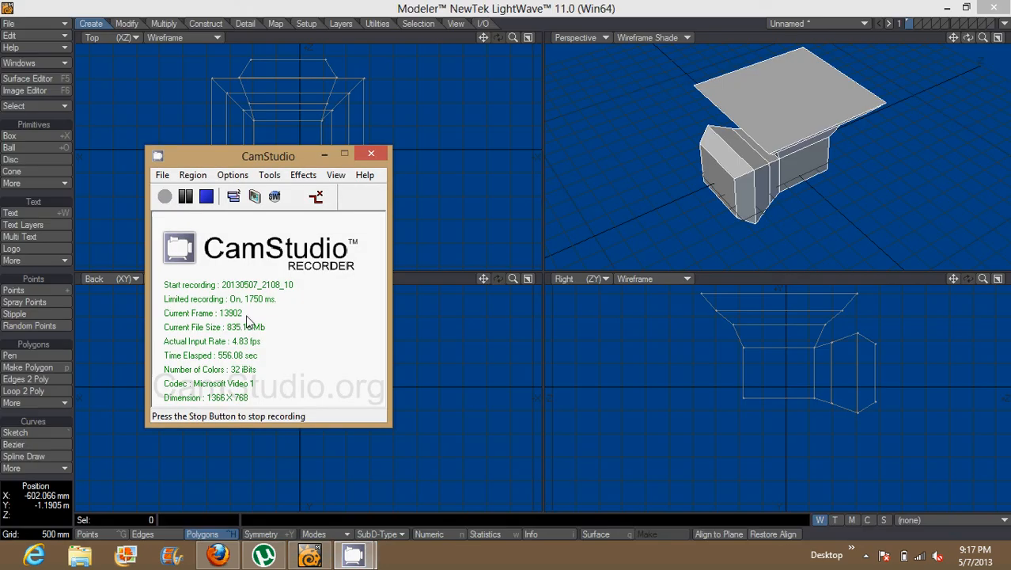